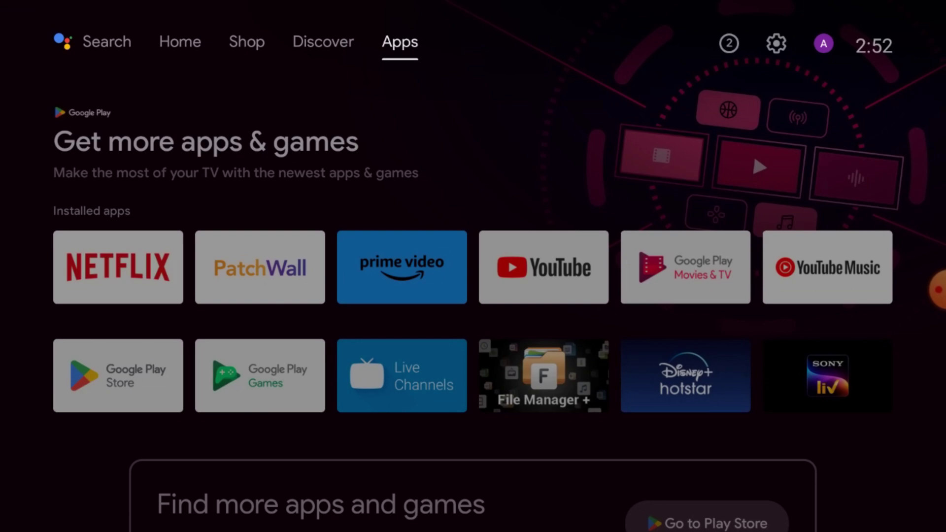
Open the Google Play Store from the installed apps and activate its search field
key(Down)
key(Down)
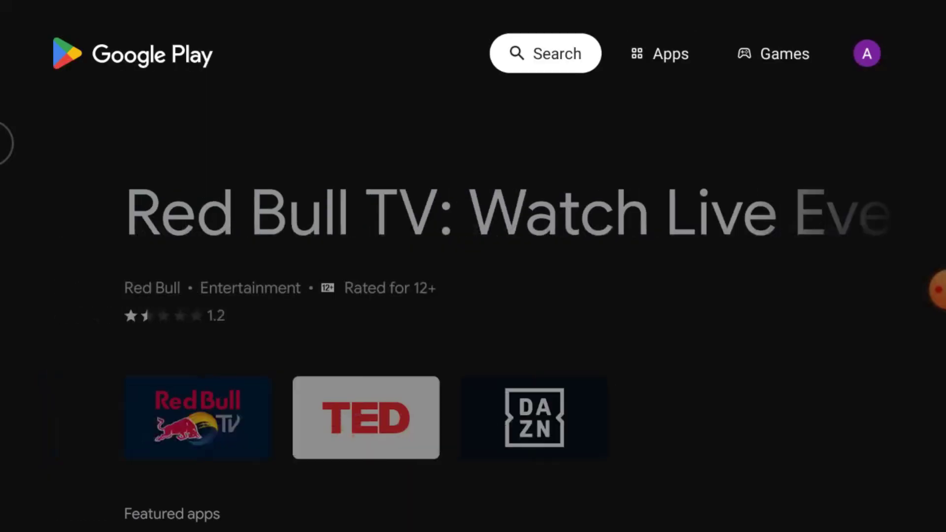
key(Down)
key(Right)
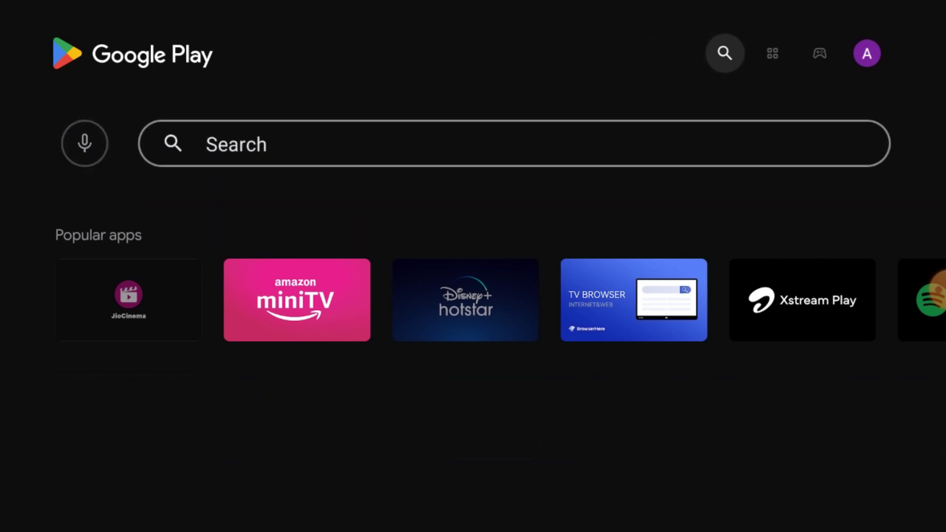
key(Return)
text(q)
key(Down)
key(Down)
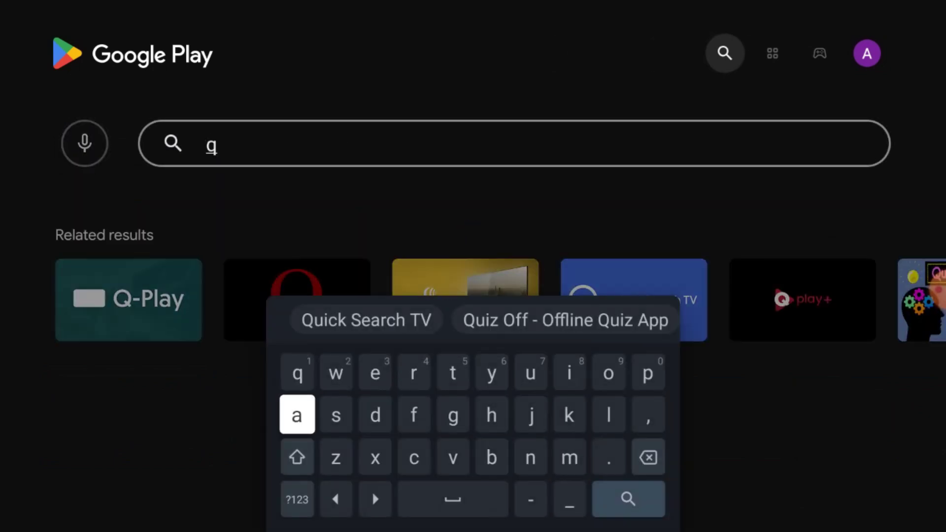
key(Right)
key(Right)
key(Right)
key(Right)
key(Right)
key(Right)
key(Right)
key(Right)
key(Right)
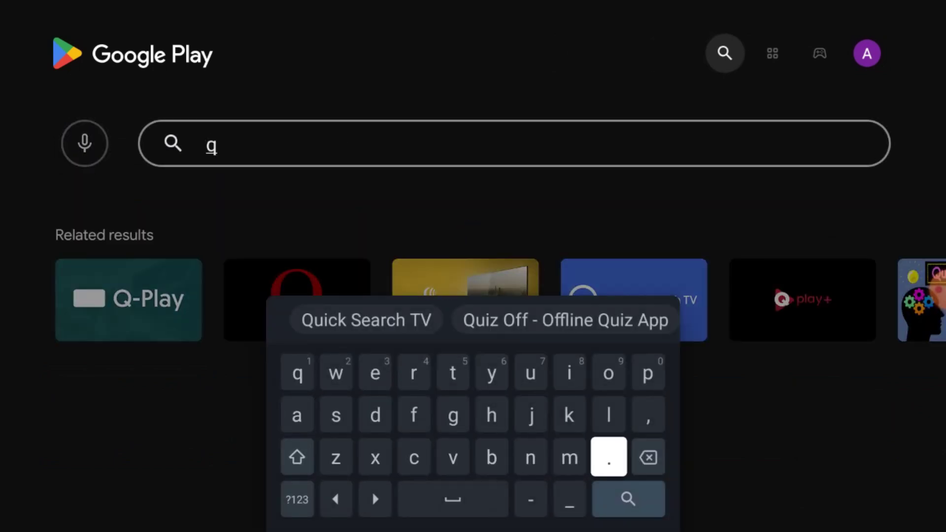
key(Return)
Search the Play Store for "file" and close the on-screen keyboard
key(Left)
key(Left)
key(Left)
key(Left)
key(Left)
key(Left)
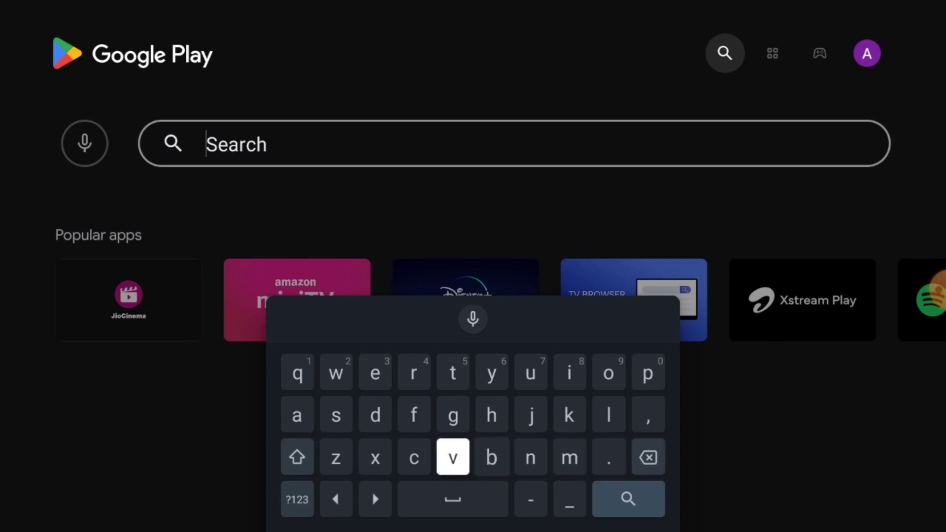
key(Up)
key(Return)
key(Right)
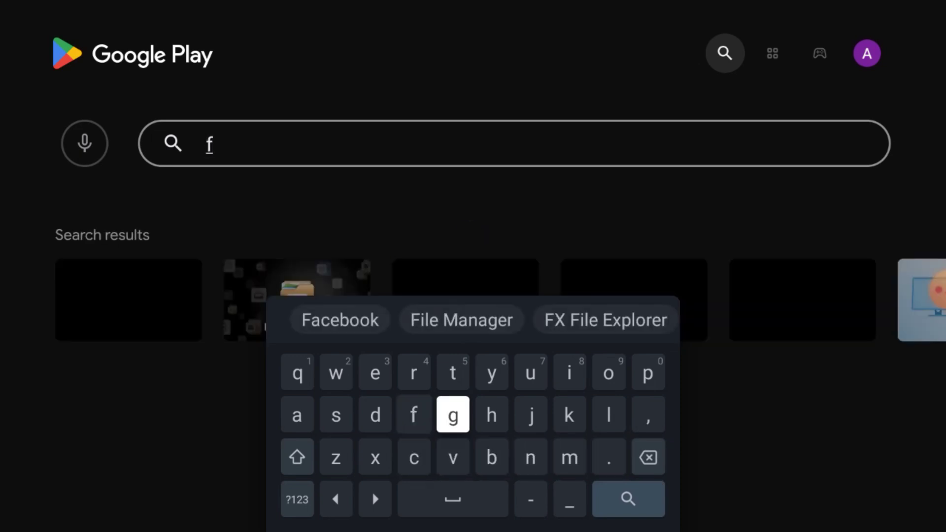
key(Right)
key(Right)
key(Right)
key(Up)
key(Return)
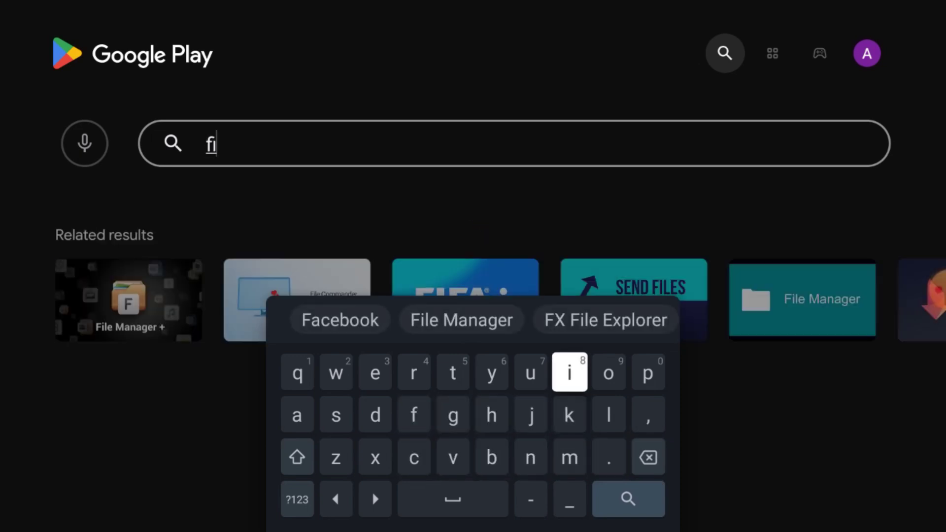
key(Right)
key(Down)
key(Return)
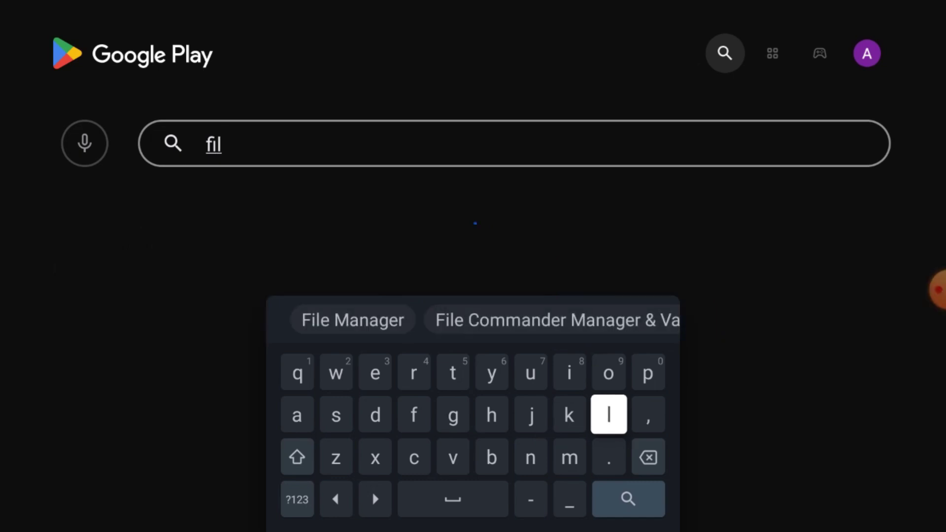
key(Up)
key(Left)
key(Left)
key(Left)
key(Left)
key(Left)
key(Left)
key(Left)
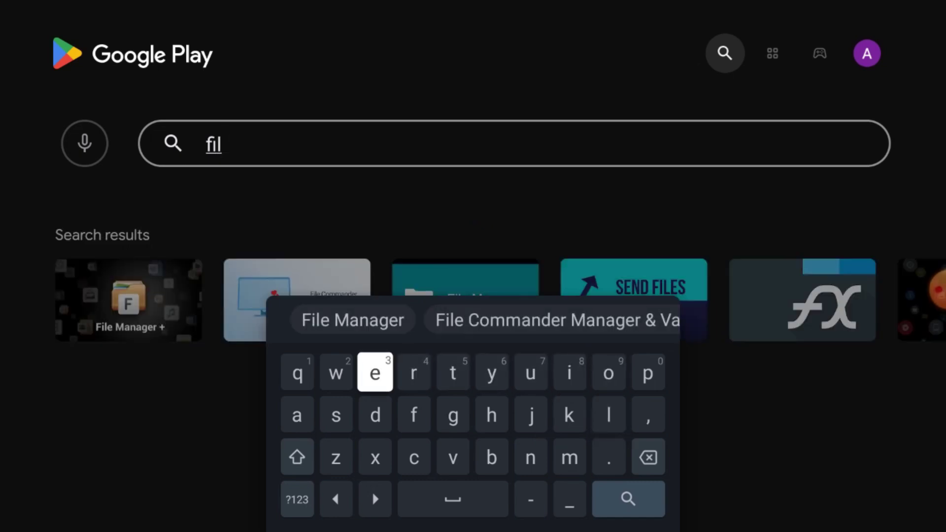
key(Return)
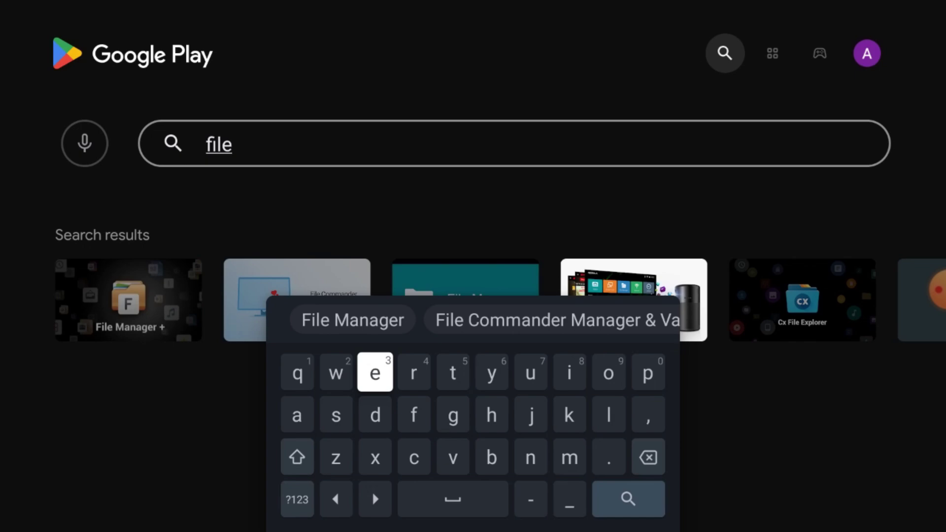
key(Escape)
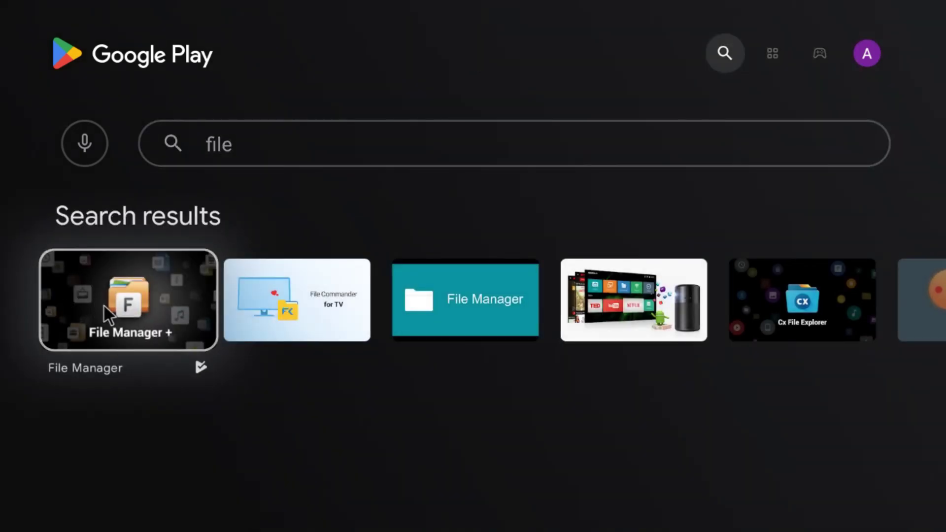
Open File Manager + from the search results, look at its storage overview, and exit to its store page
click(104, 305)
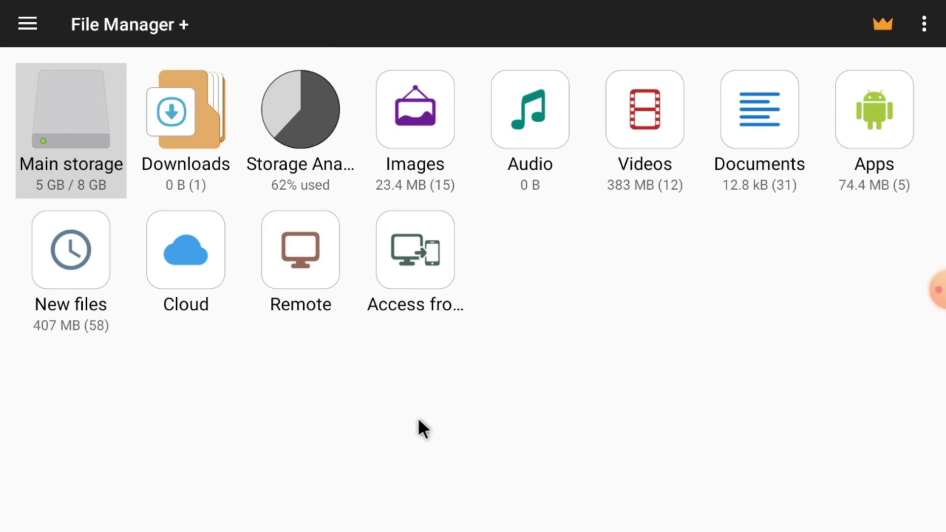
key(Escape)
key(Escape)
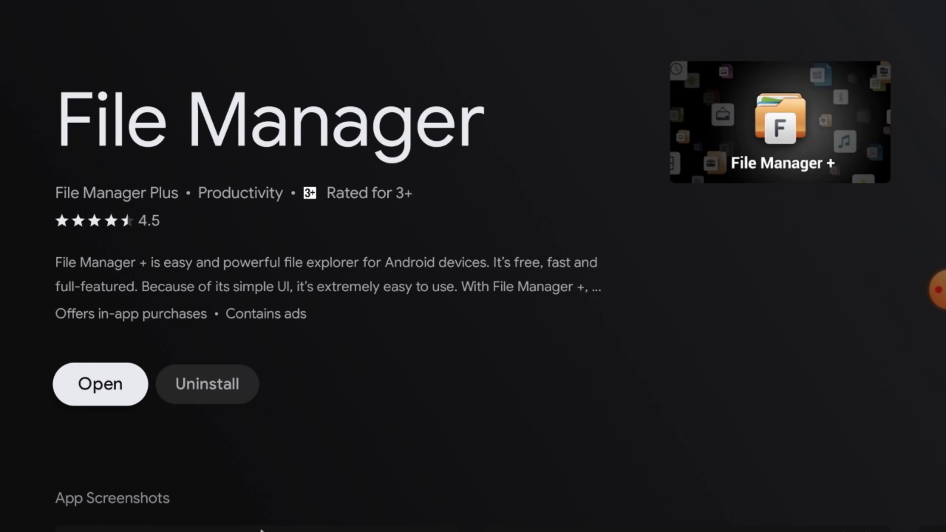
Reopen File Manager + to check for the USB storage, and return to the TV home screen
key(Return)
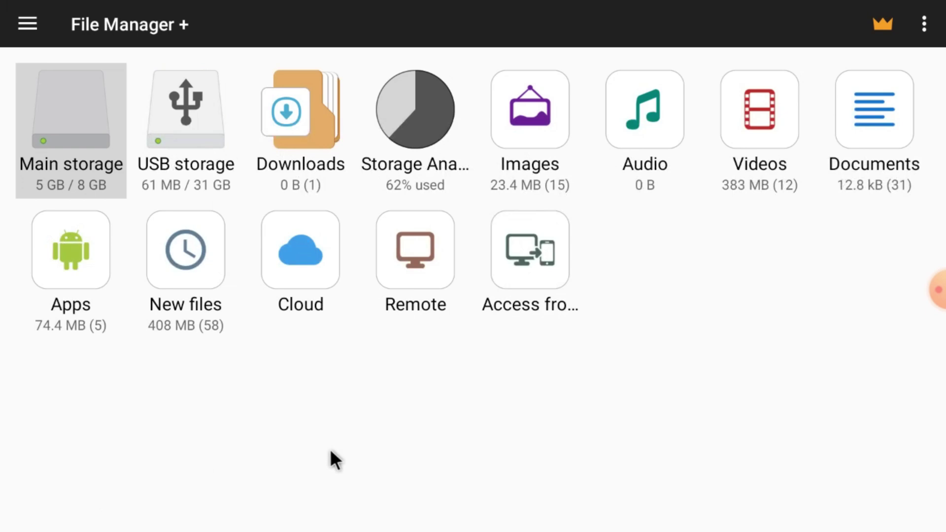
key(Escape)
key(Escape)
key(Escape)
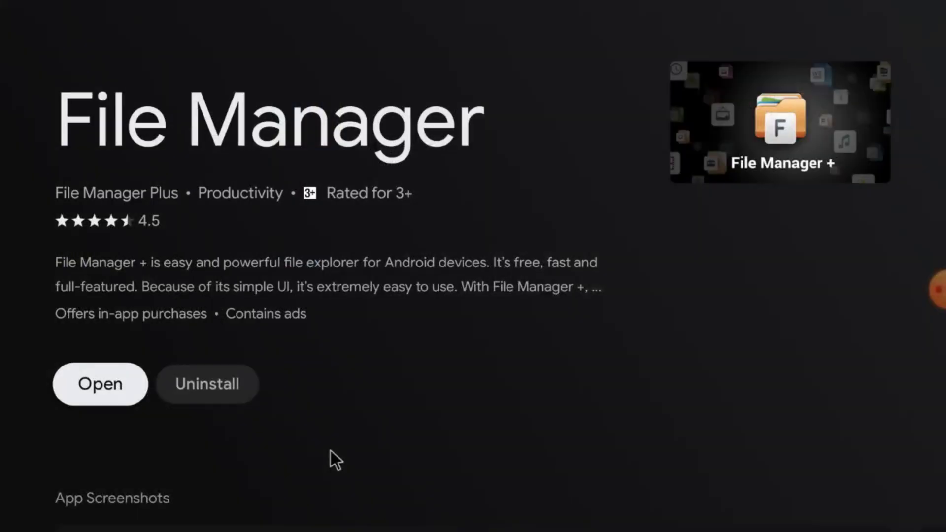
key(Escape)
key(Right)
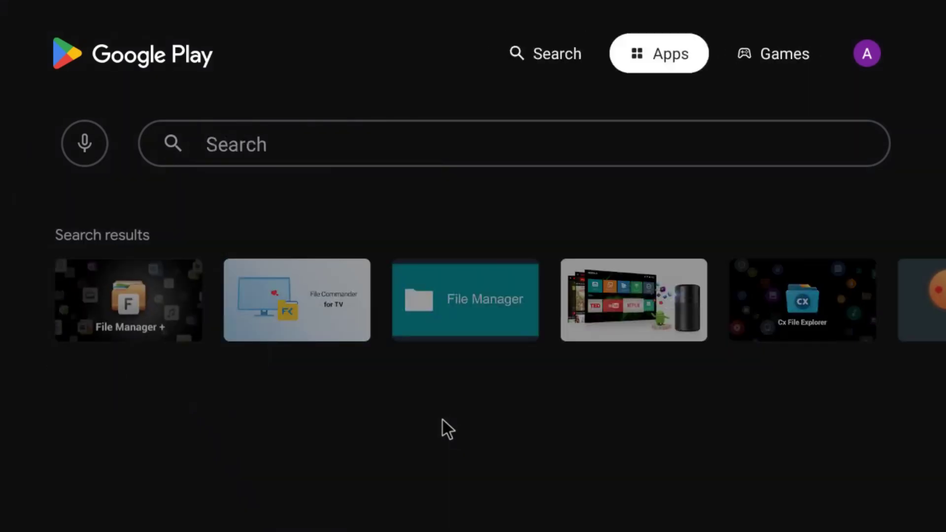
key(Up)
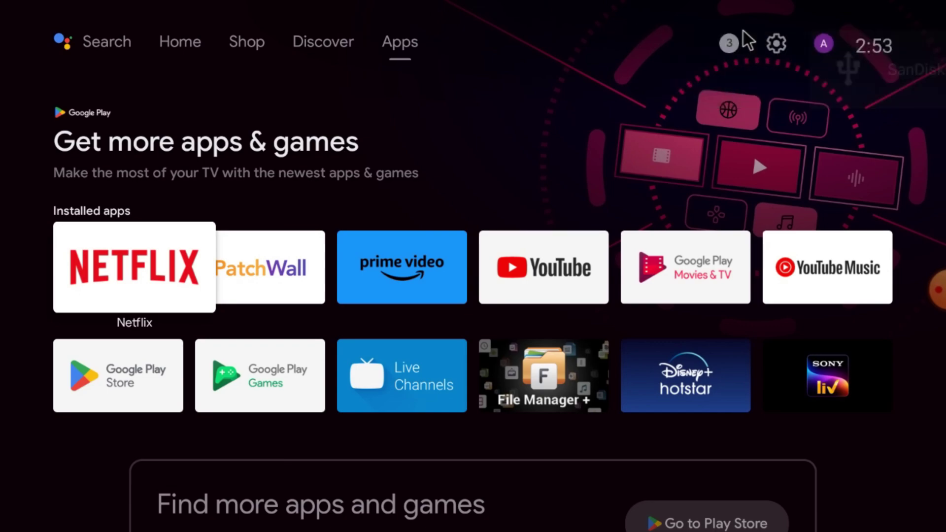
Launch File Manager + from its entry in the TV's app settings and open the USB storage
click(776, 45)
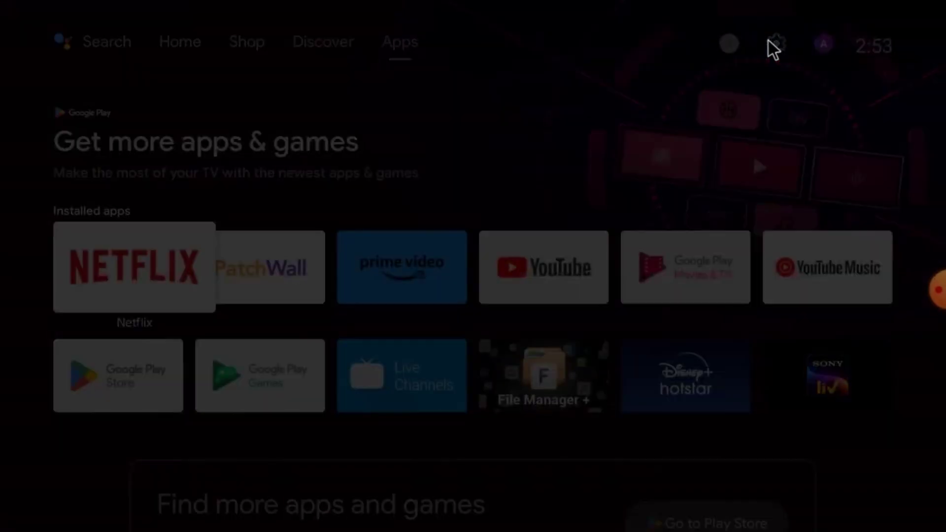
click(671, 386)
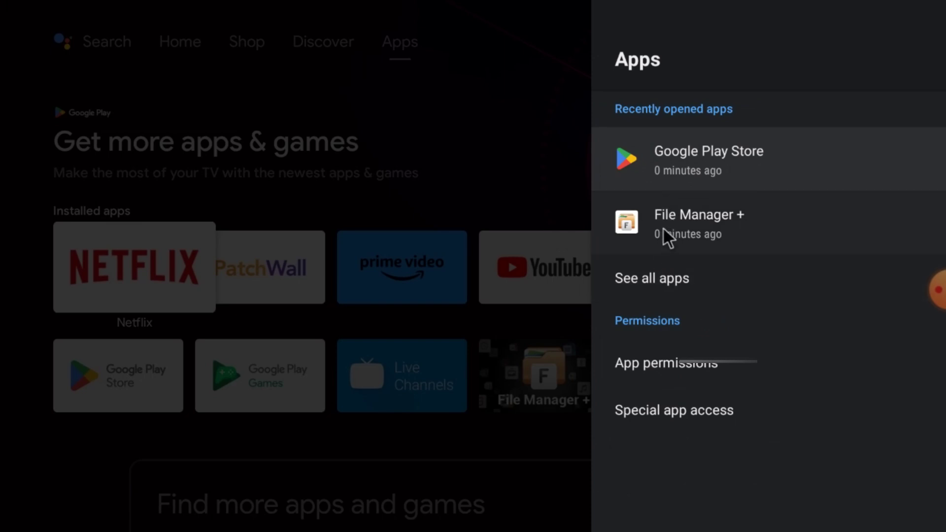
click(663, 227)
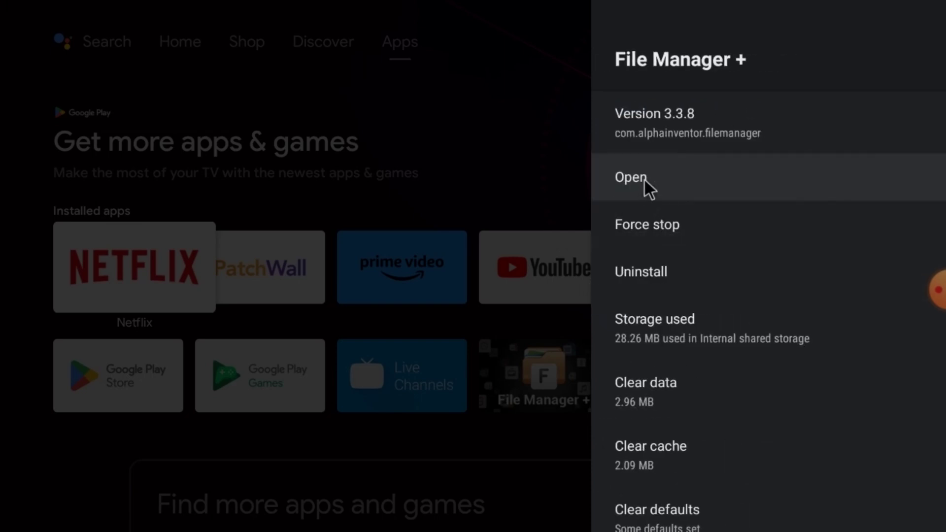
click(643, 179)
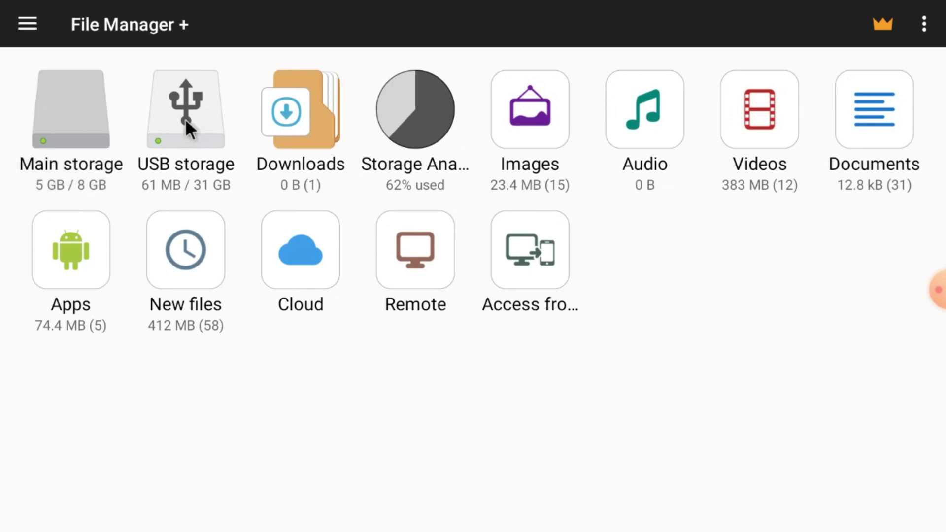
click(187, 122)
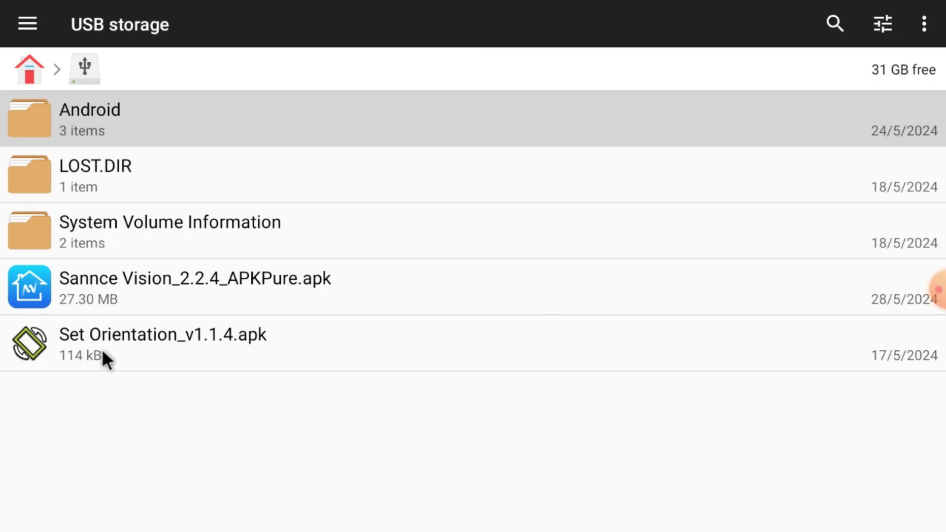
Install Set Orientation_v1.1.4.apk from the USB storage and open the installed app
click(135, 346)
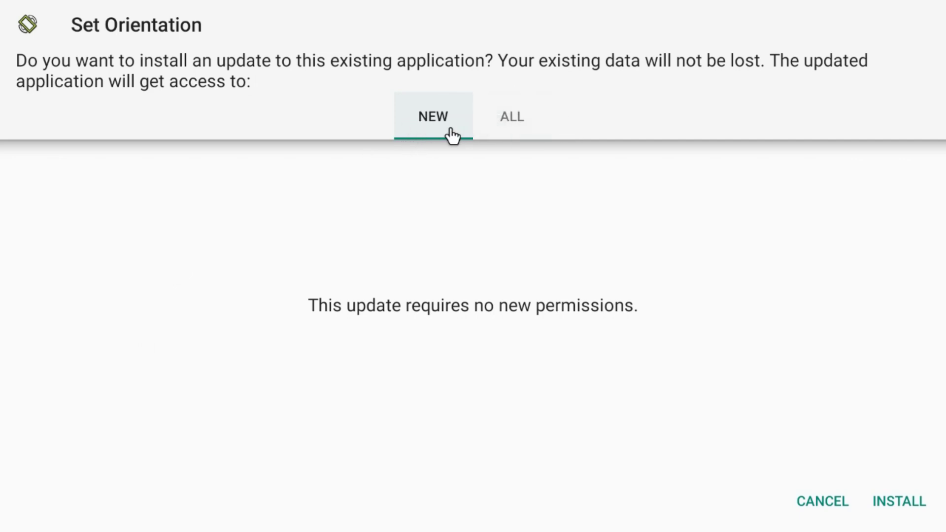
click(900, 503)
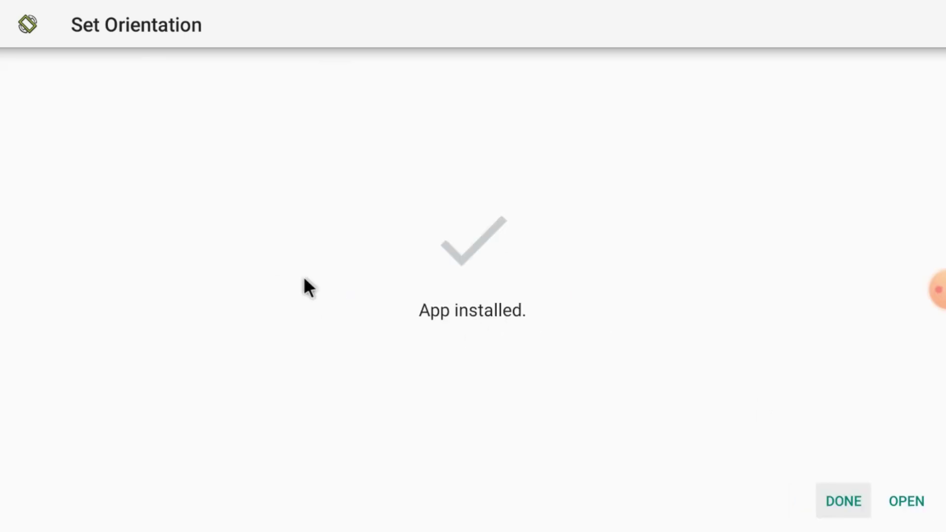
click(912, 499)
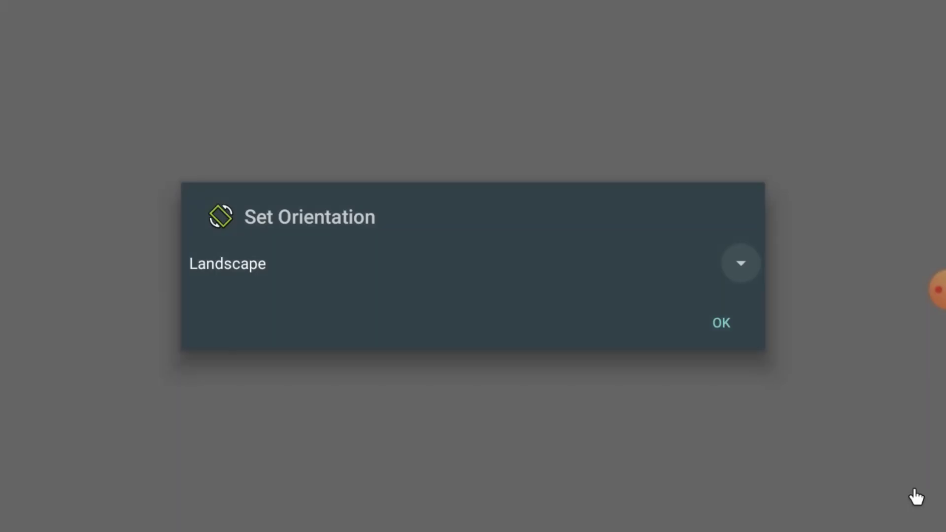
Choose Landscape as the screen orientation and confirm it
click(741, 266)
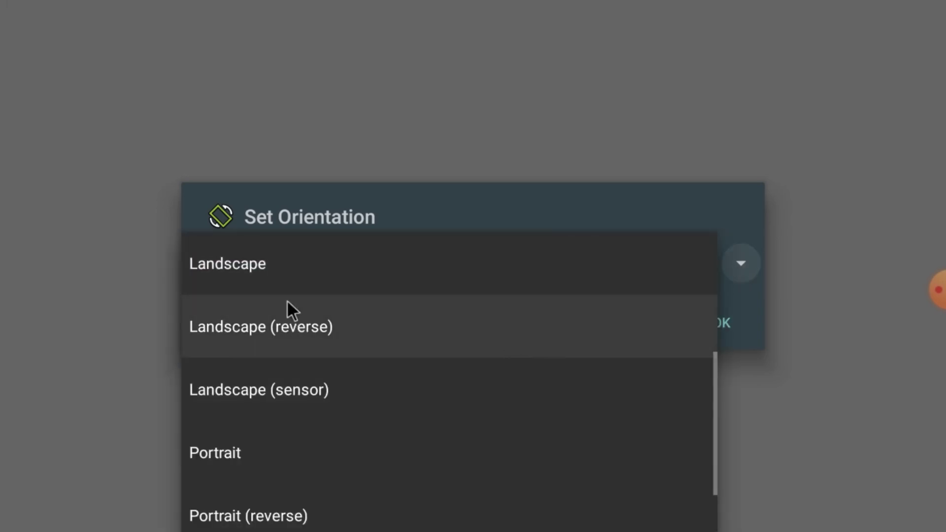
click(290, 270)
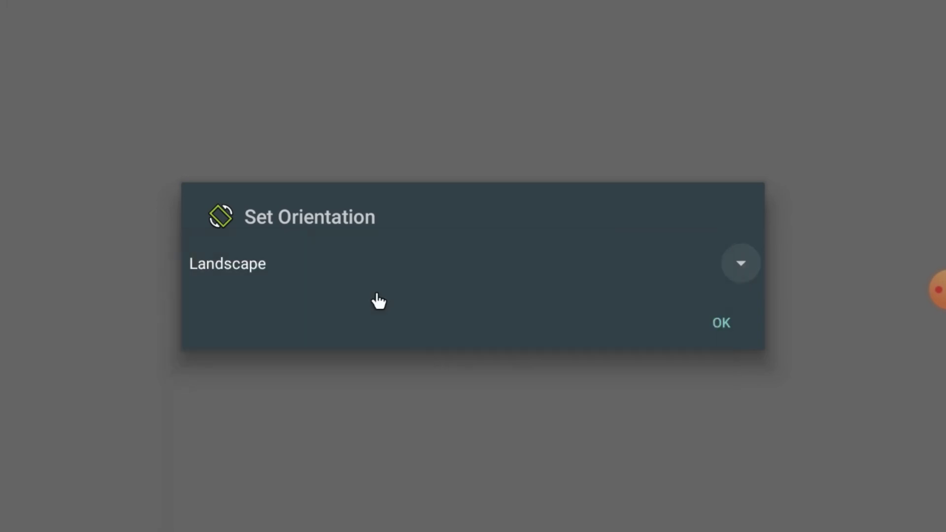
click(717, 330)
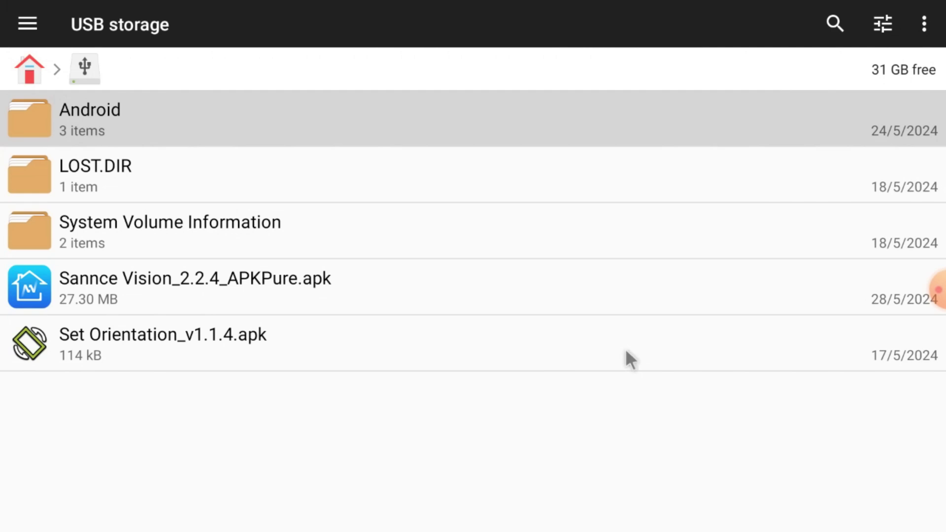
Install Sannce Vision_2.2.4_APKPure.apk from the USB storage and finish without opening the app
click(237, 285)
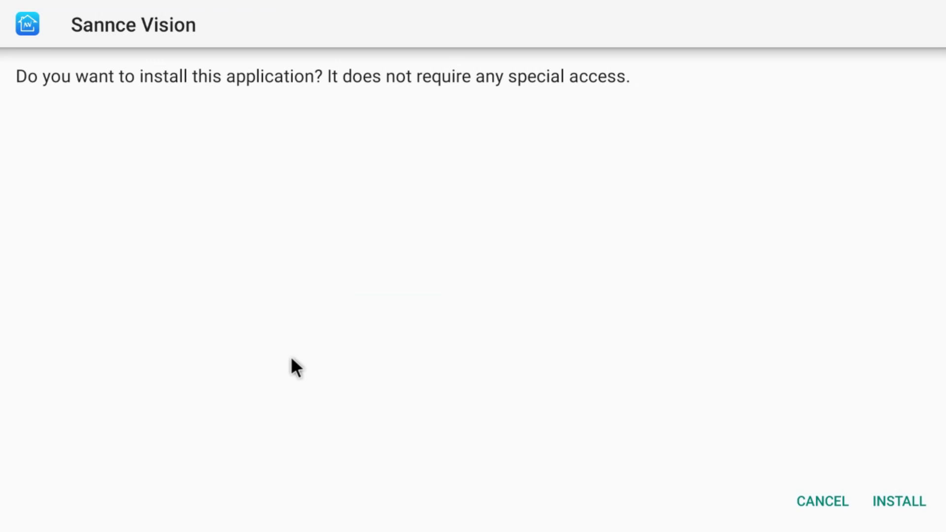
click(897, 504)
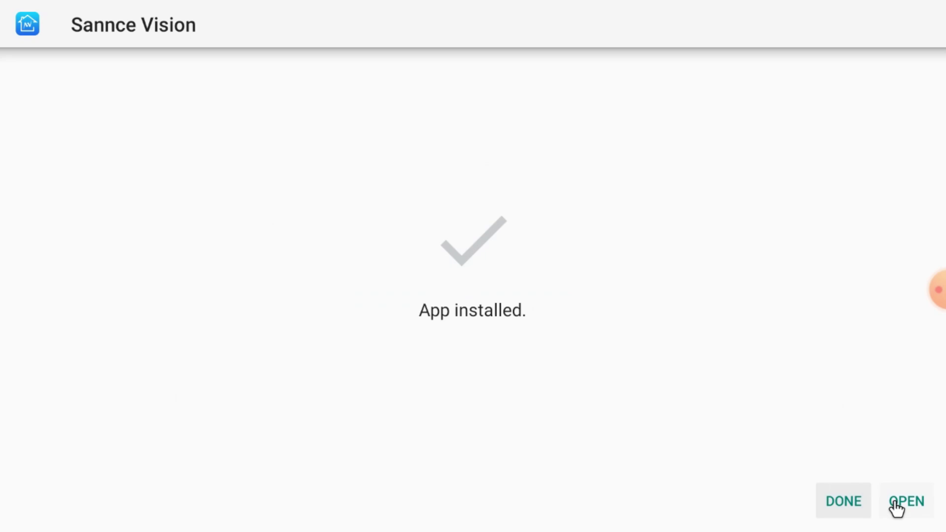
click(843, 502)
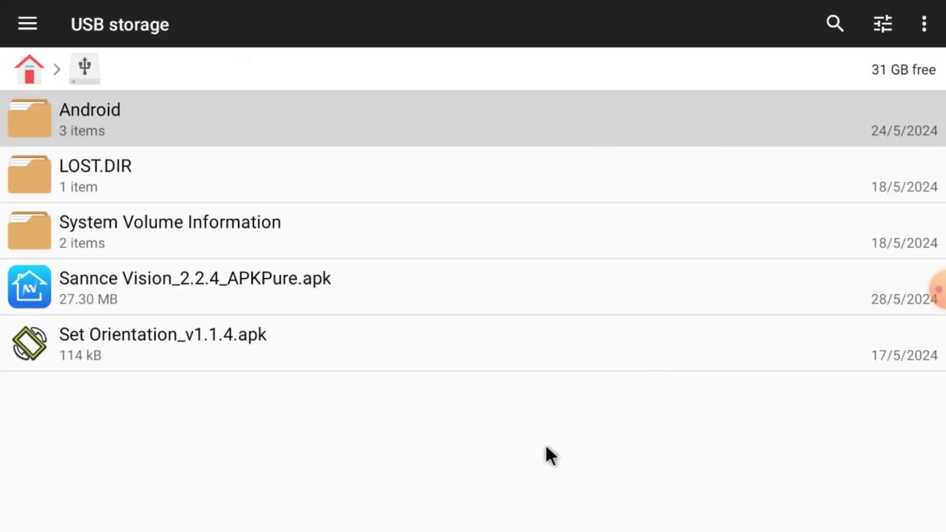
Exit File Manager + and the app settings to return to the TV home screen
right_click(546, 447)
right_click(545, 446)
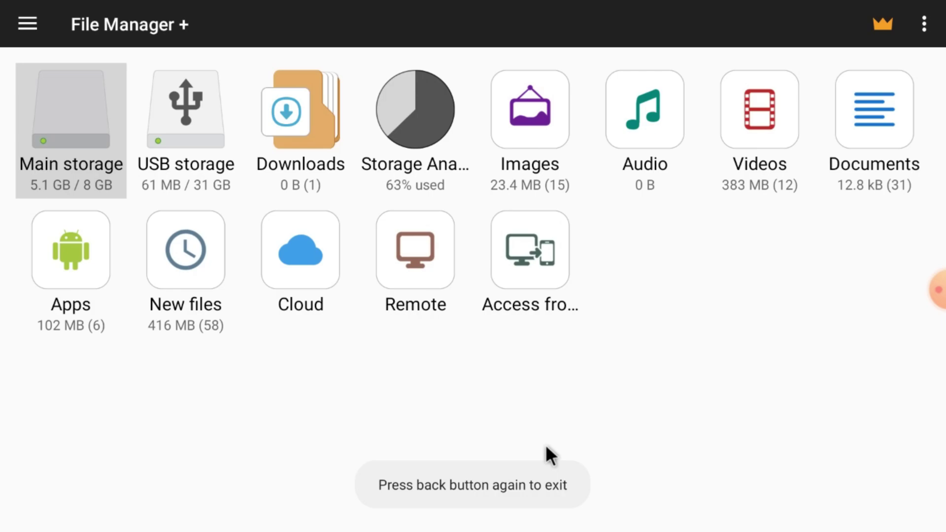
right_click(546, 445)
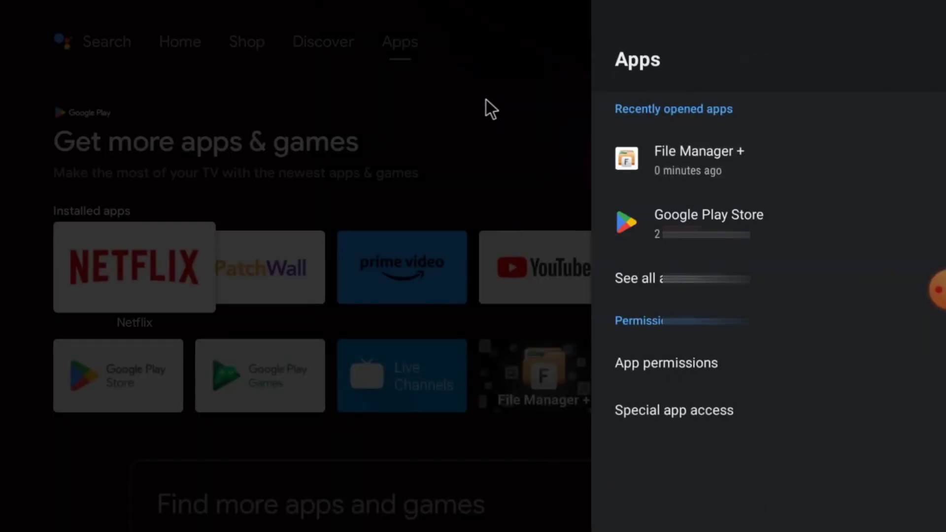
right_click(486, 99)
right_click(486, 98)
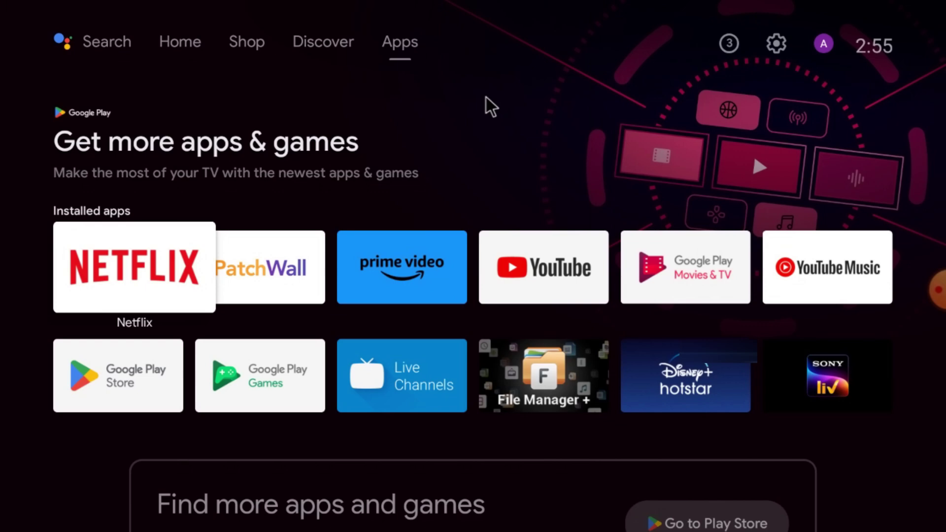
Allow Sannce Vision to install unknown apps under the device's security restrictions, and leave the settings
click(776, 45)
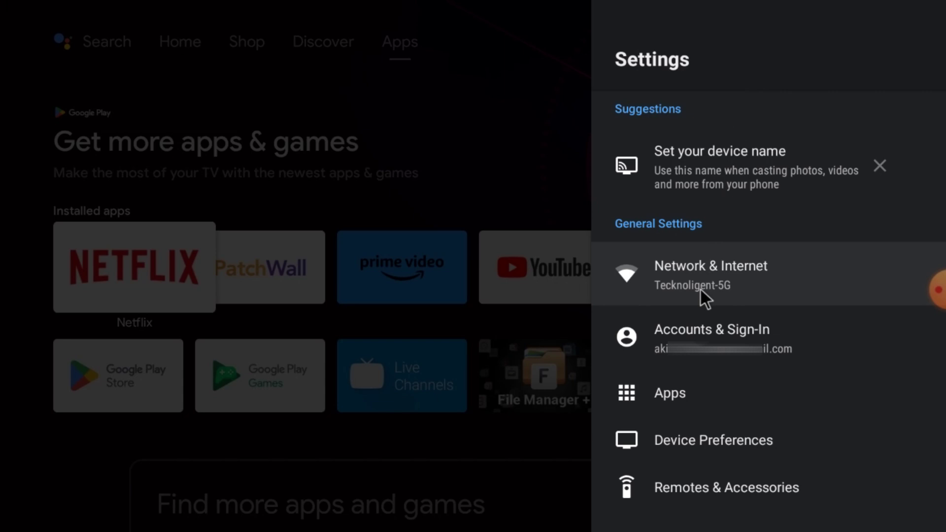
click(683, 439)
scroll(685, 444, down, 5)
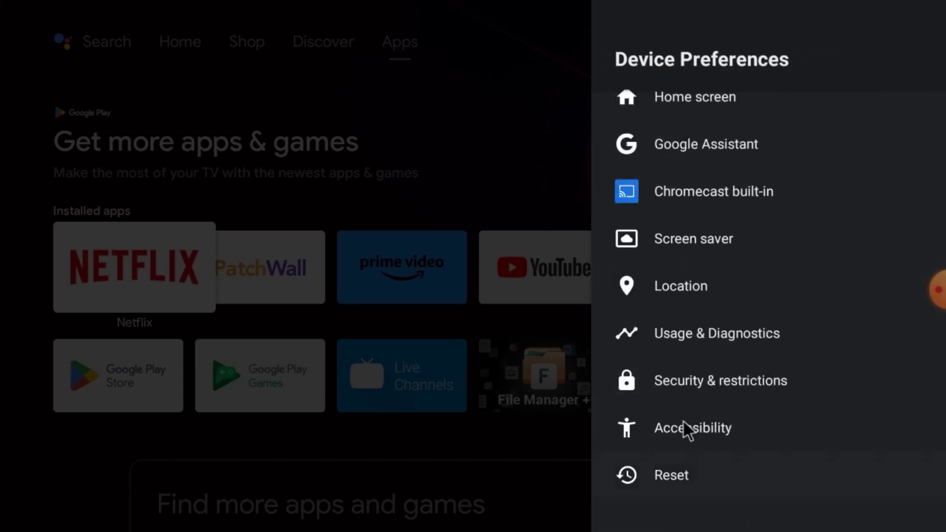
click(695, 386)
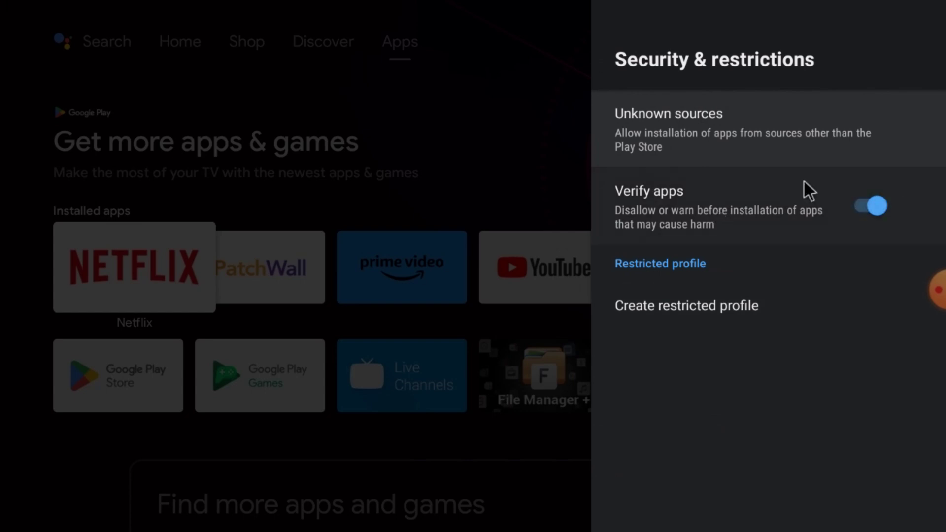
click(765, 148)
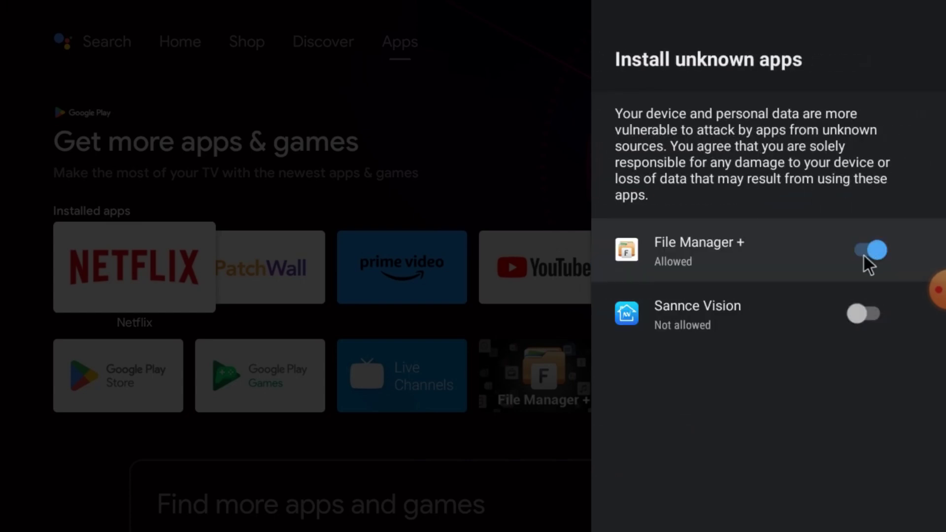
click(871, 315)
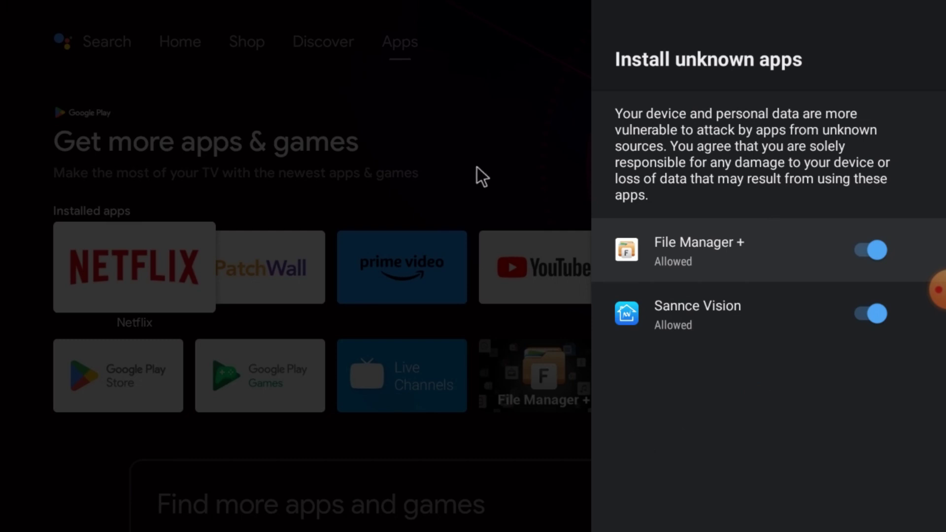
key(Escape)
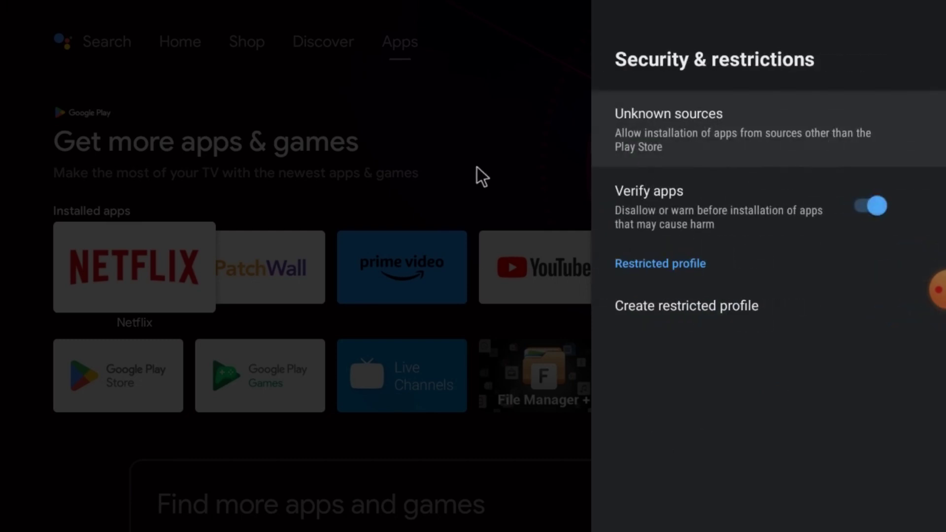
key(Escape)
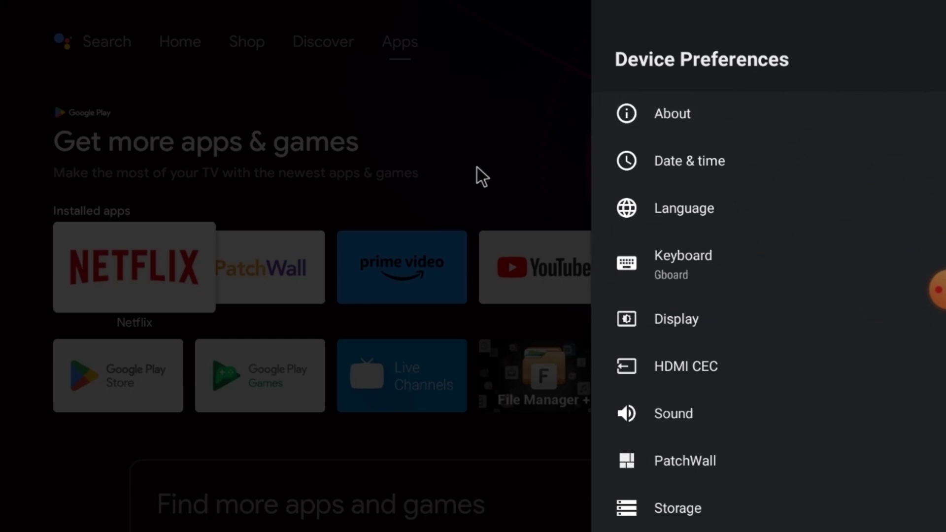
key(Escape)
Grant Sannce Vision the camera, location, microphone, storage and telephone permissions in its app settings
click(775, 43)
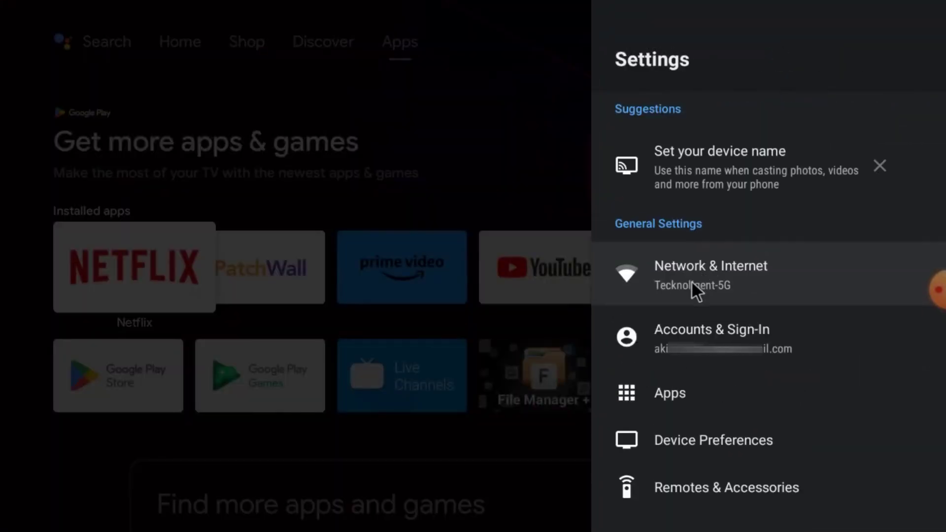
click(683, 387)
click(667, 275)
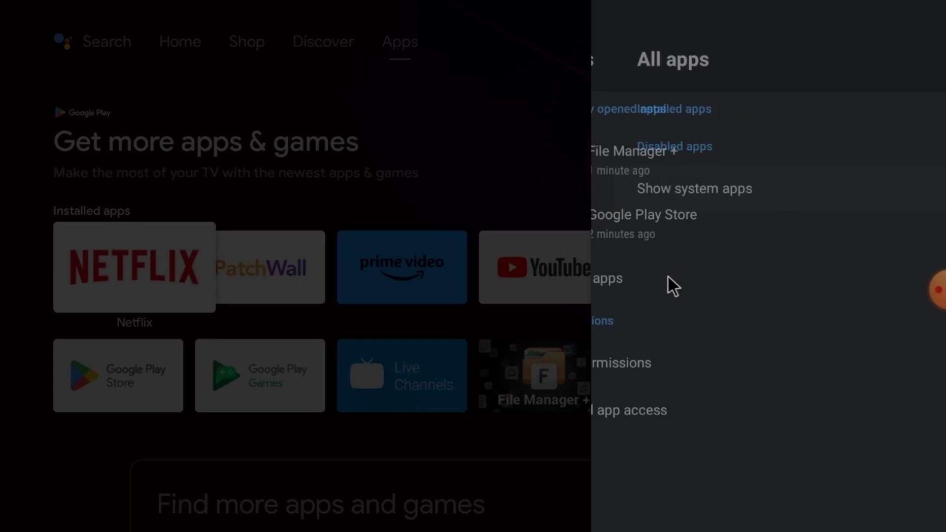
scroll(687, 329, down, 3)
scroll(689, 332, down, 5)
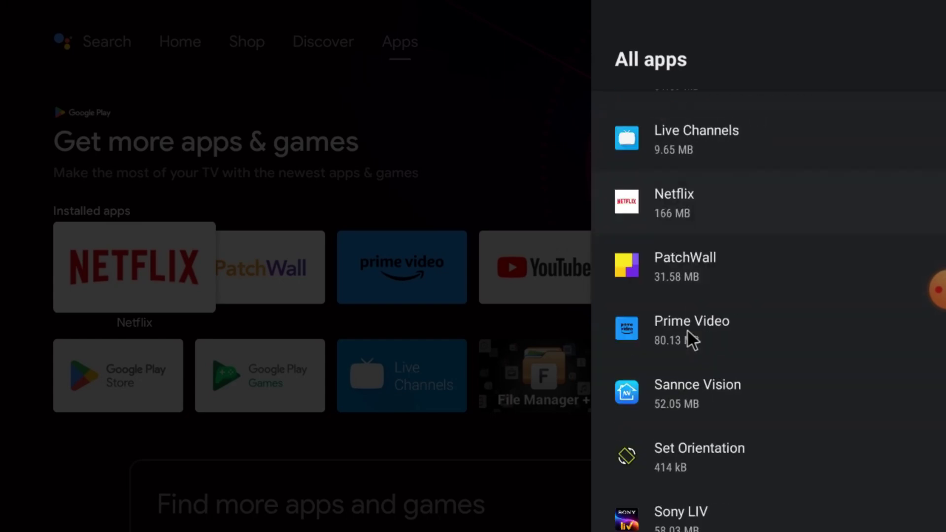
click(682, 321)
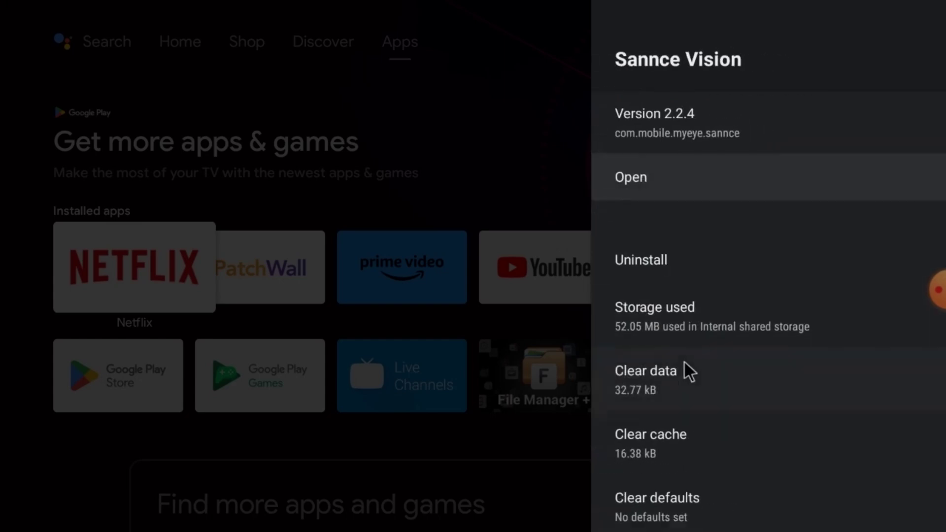
scroll(685, 360, down, 2)
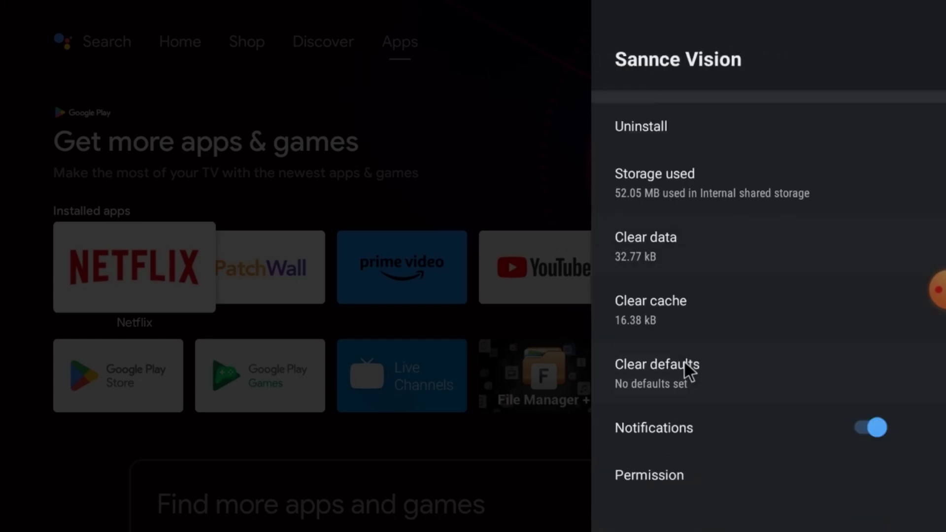
click(677, 486)
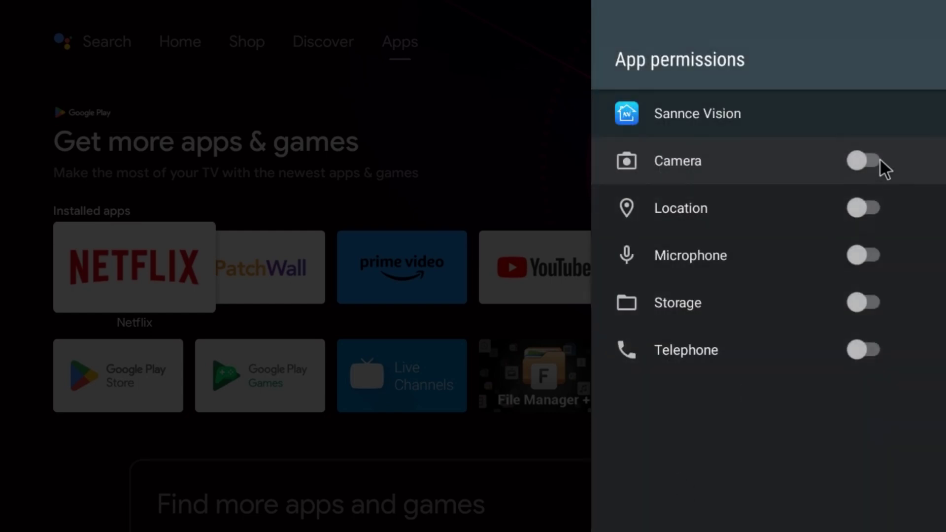
click(870, 204)
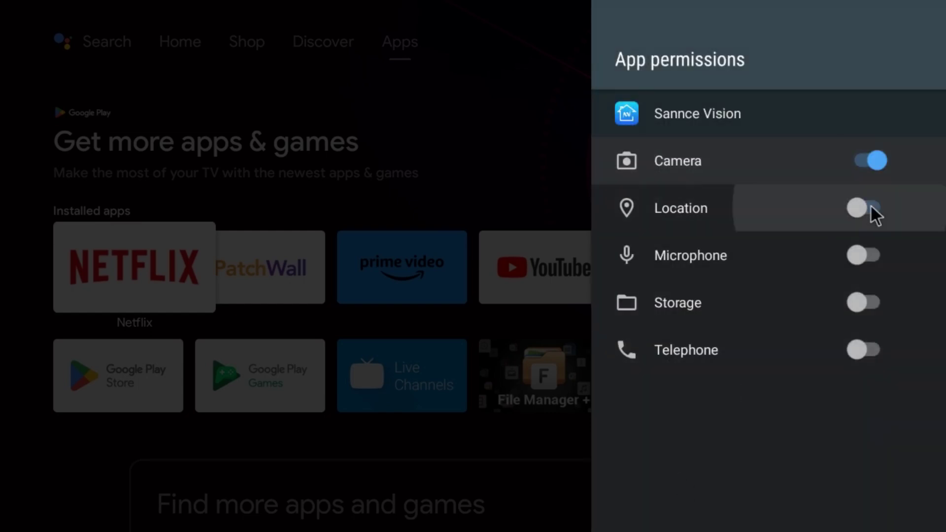
click(868, 256)
click(870, 300)
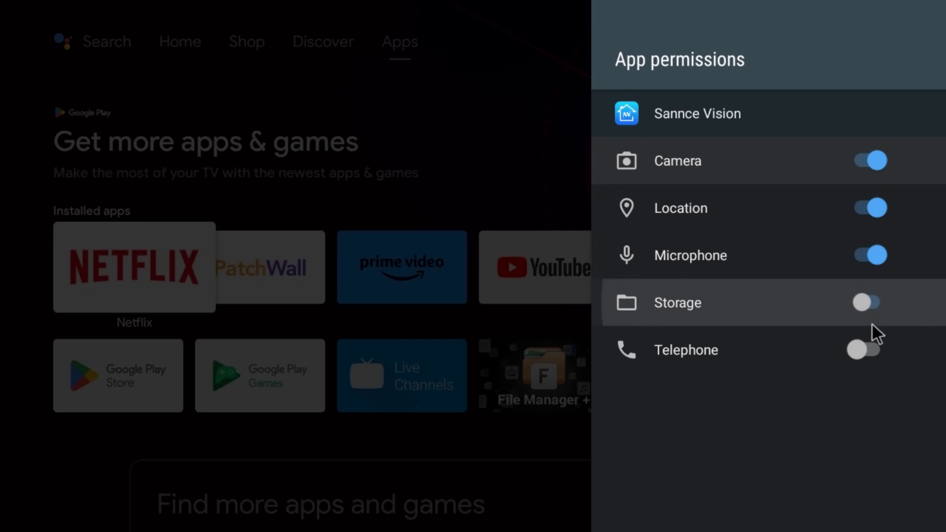
click(867, 347)
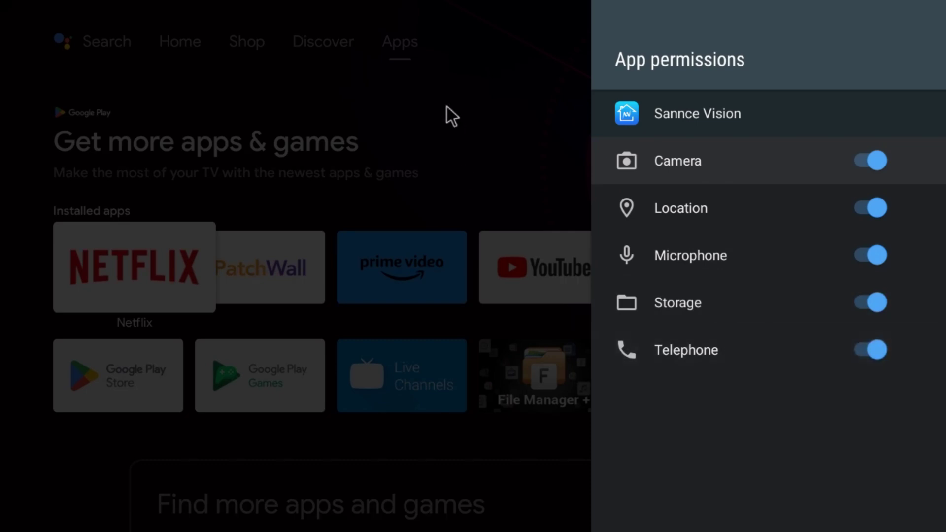
Open Sannce Vision, acknowledge its privacy statement and enter the device list without a cloud login
key(Escape)
scroll(627, 273, up, 3)
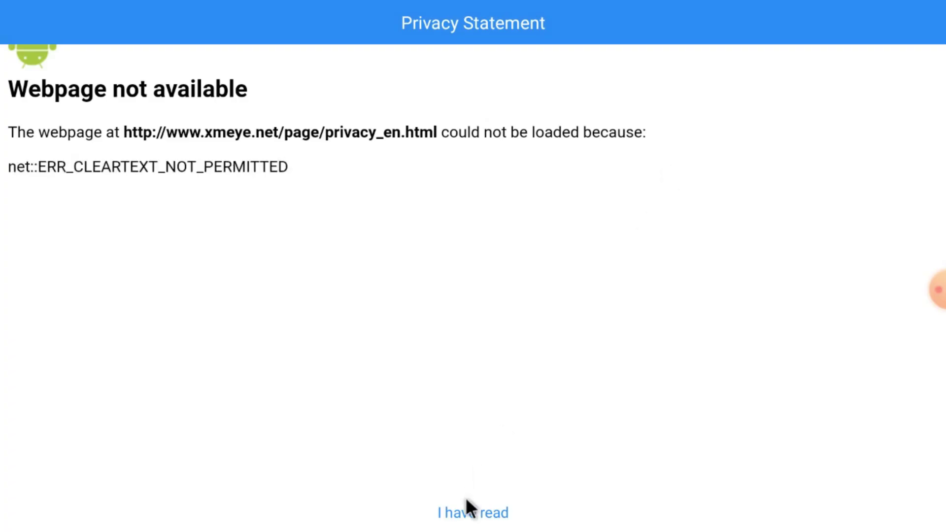
click(467, 500)
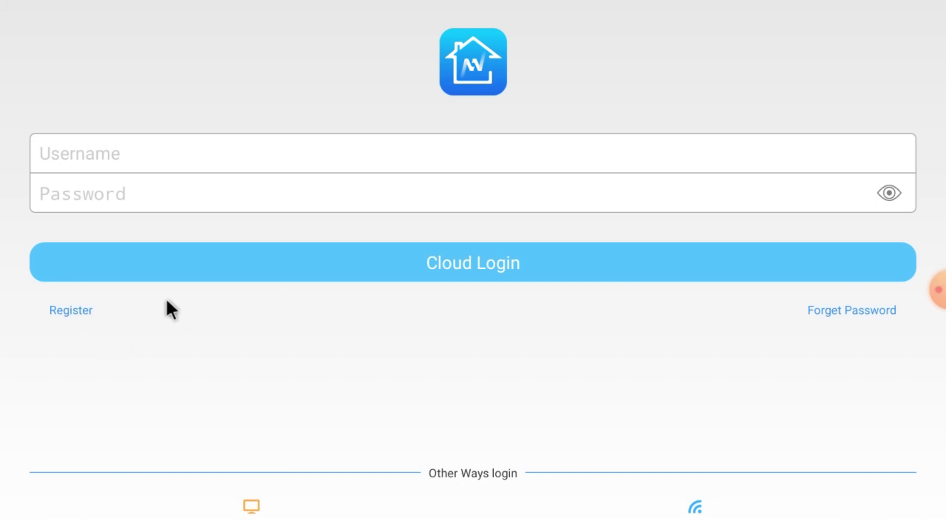
click(251, 502)
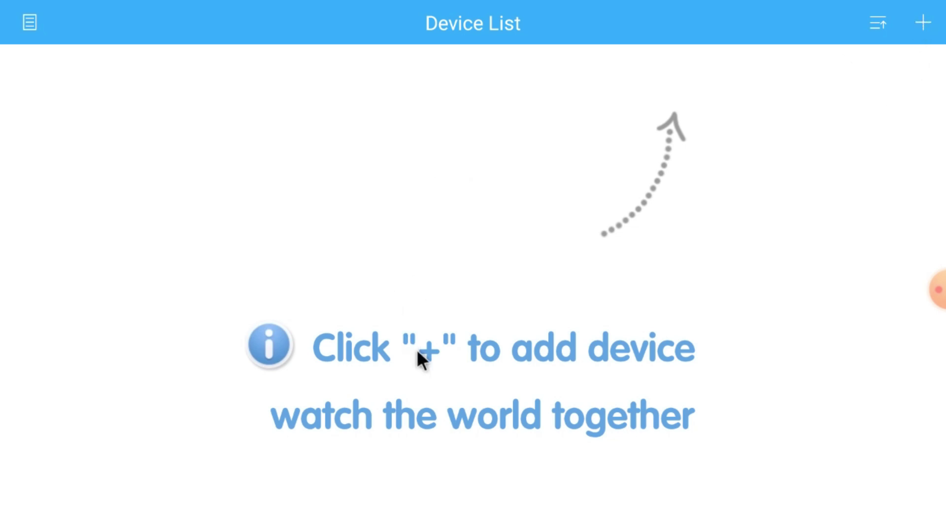
Start adding a device manually with the Advanced option enabled, and name the device test
click(919, 23)
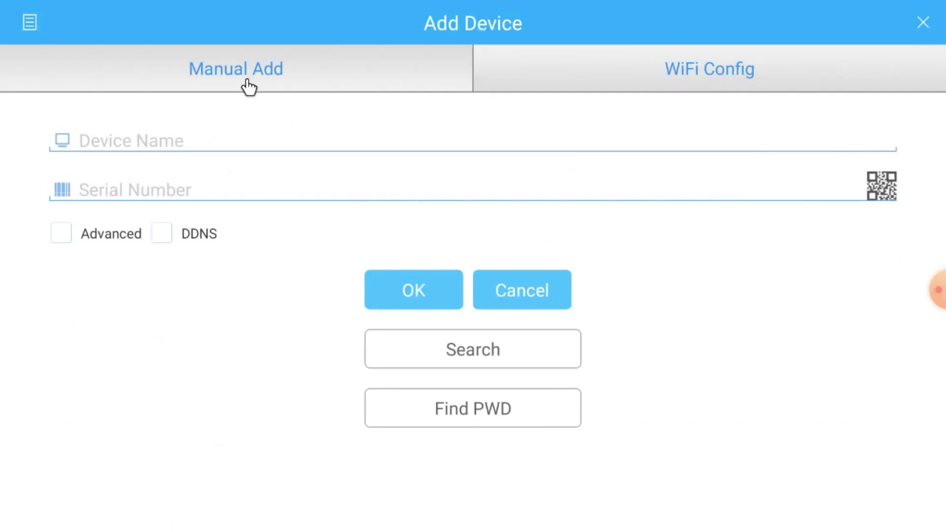
click(99, 232)
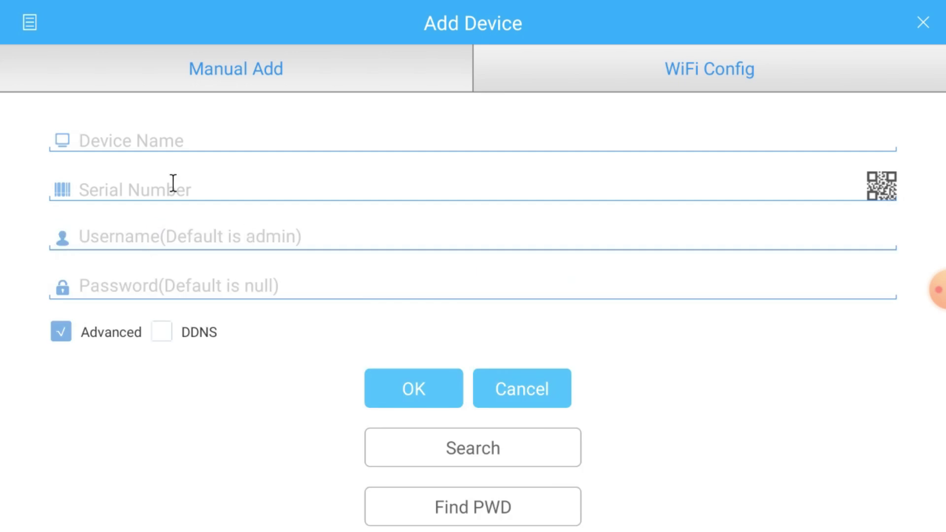
click(163, 142)
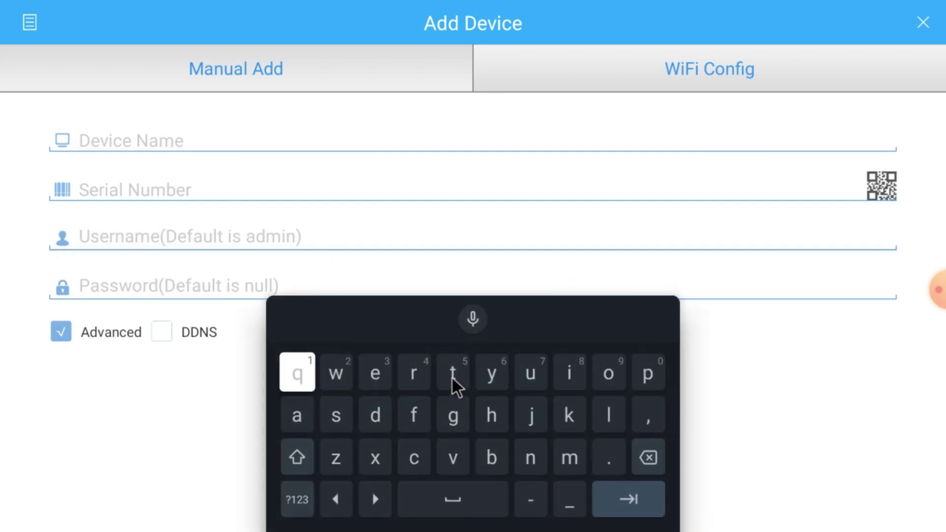
key(Right)
key(Right)
key(Right)
key(Right)
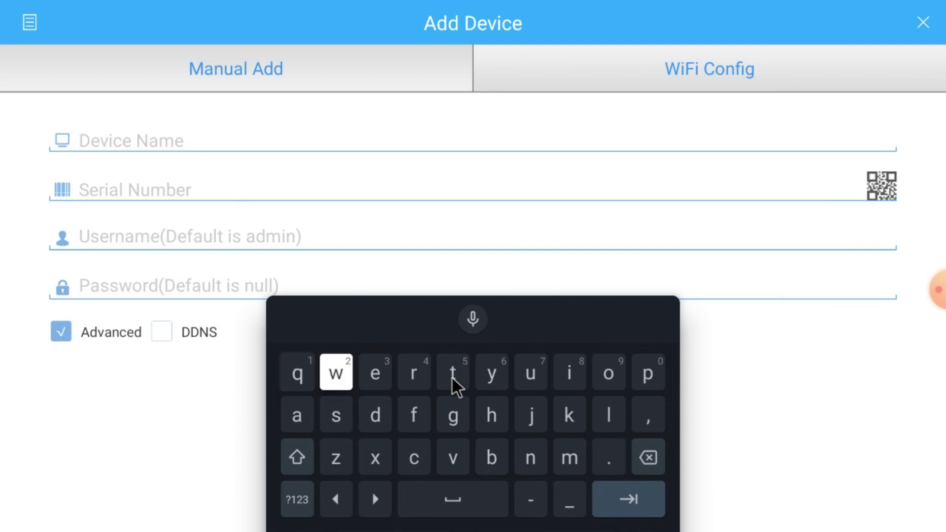
key(Return)
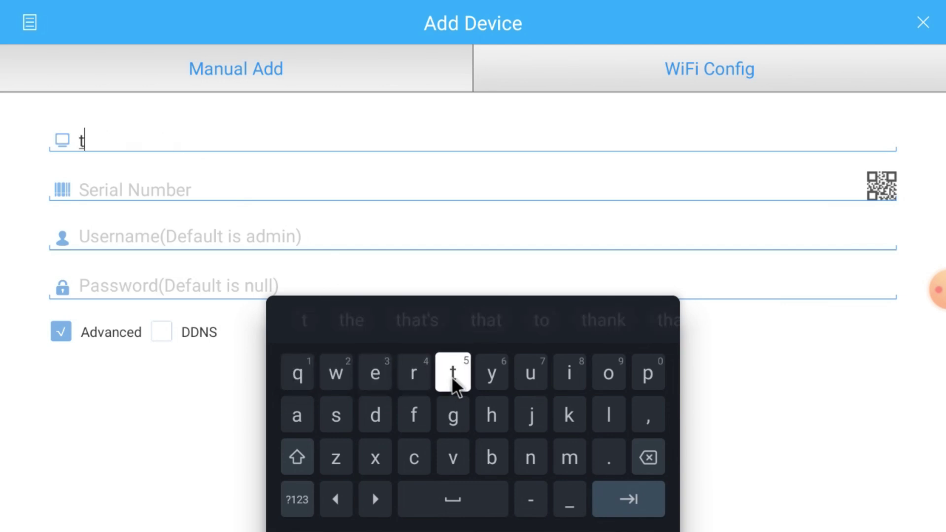
key(Left)
key(Left)
key(Return)
key(Down)
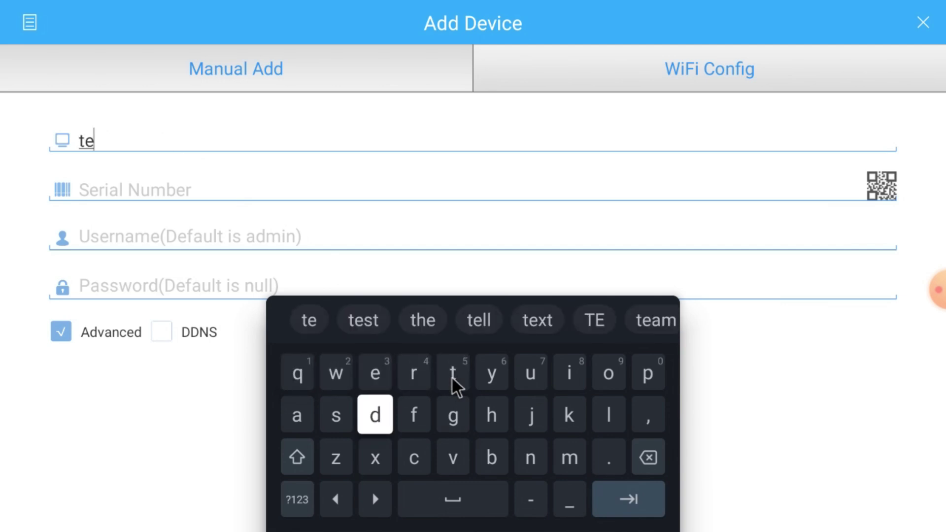
key(Left)
key(Return)
key(Right)
key(Right)
key(Right)
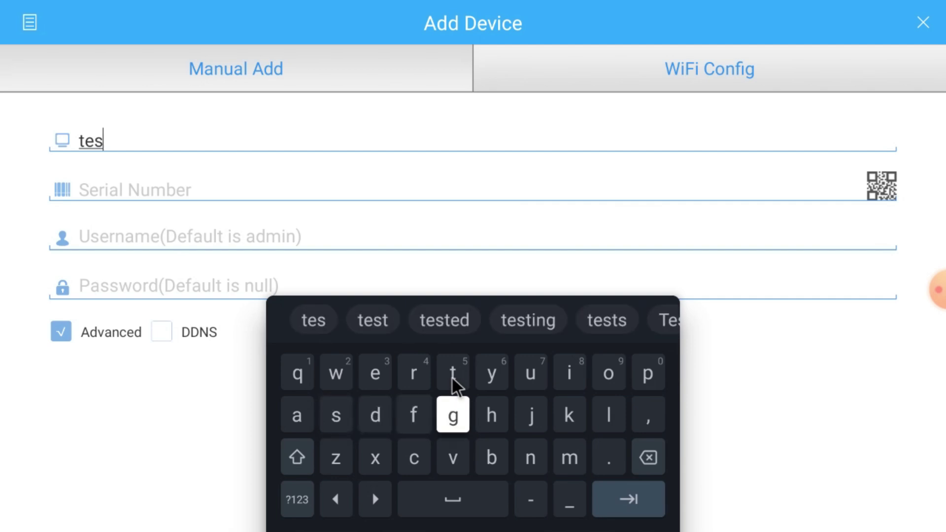
key(Up)
key(Return)
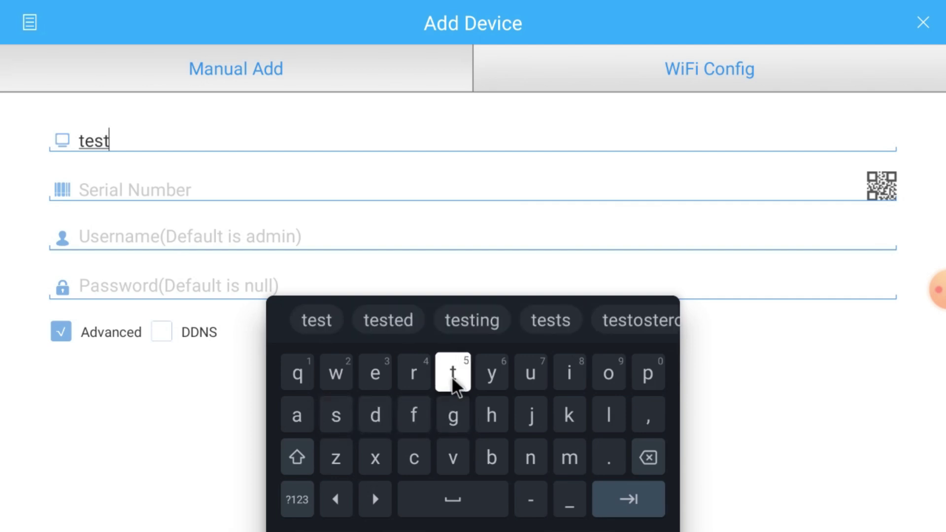
Try to scan the device's serial number from its QR code, and return to the device form
click(226, 196)
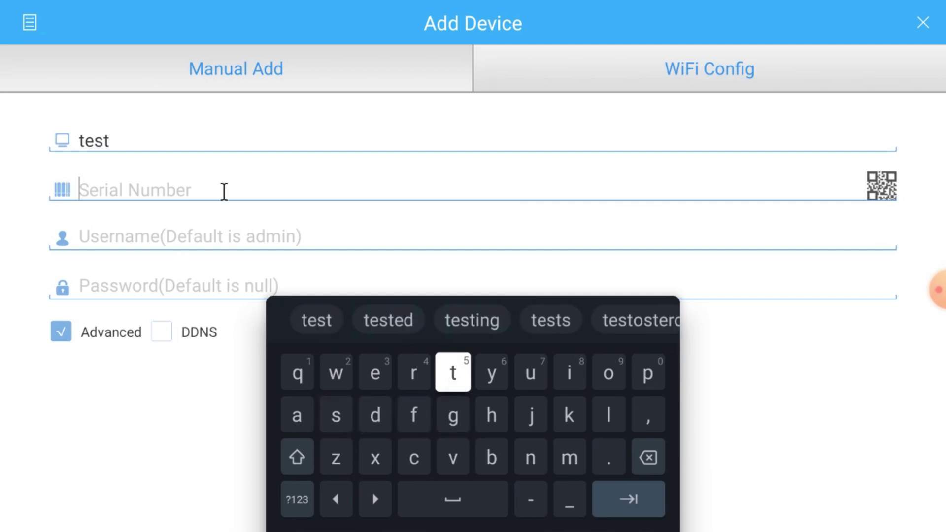
click(887, 192)
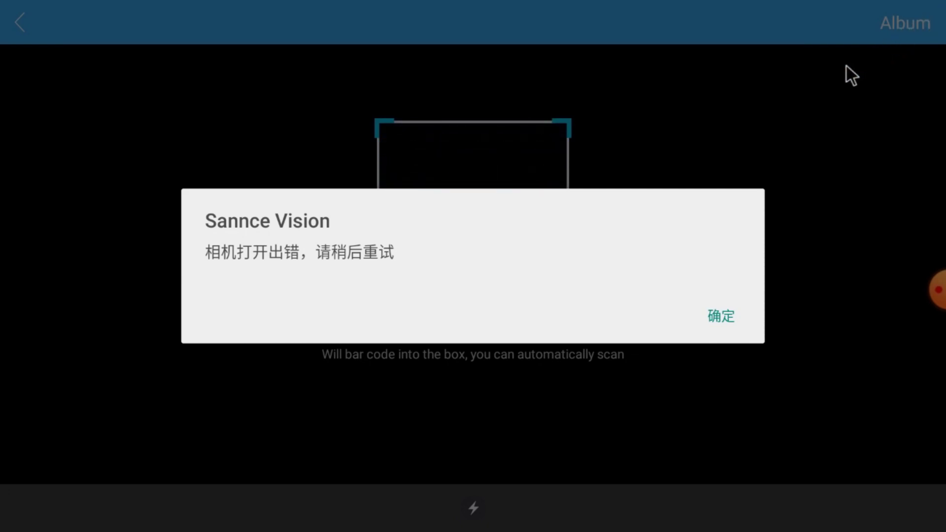
click(895, 18)
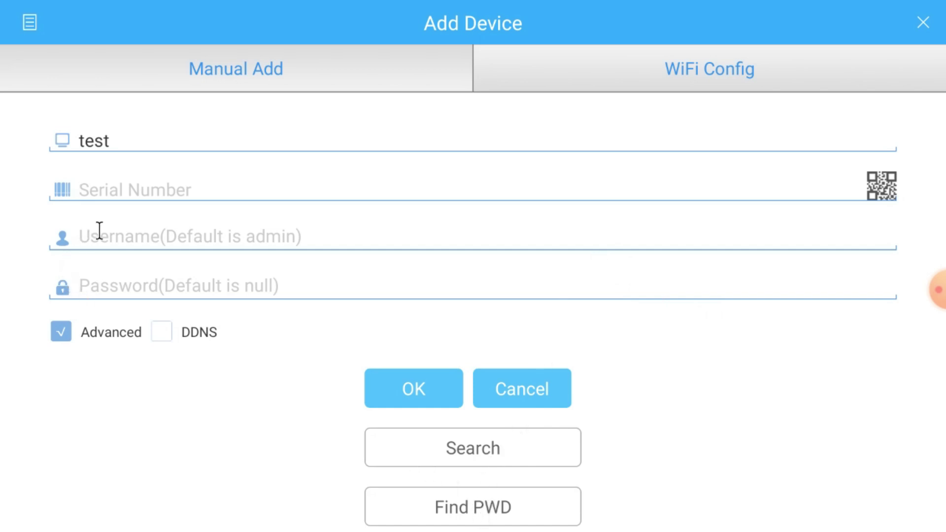
Enter the camera's full serial number in the device form by hand, including its letters and digits
click(120, 184)
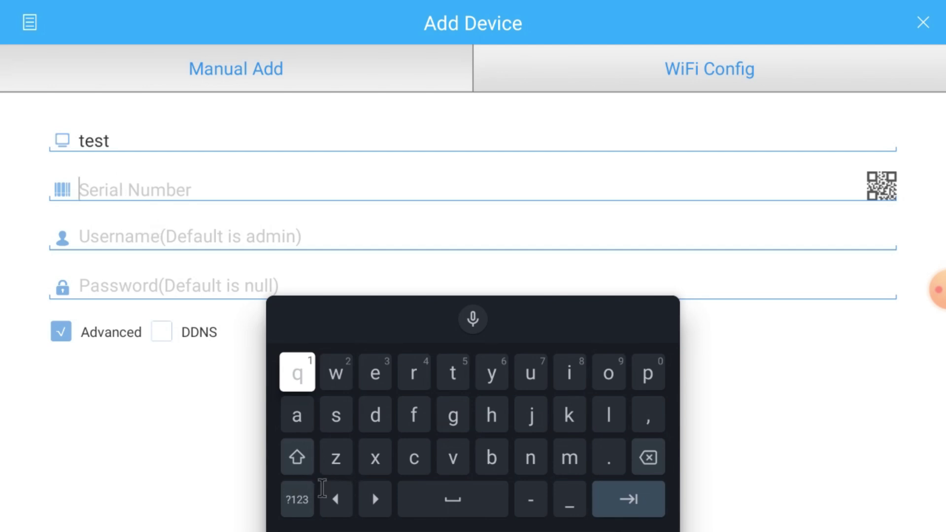
key(Down)
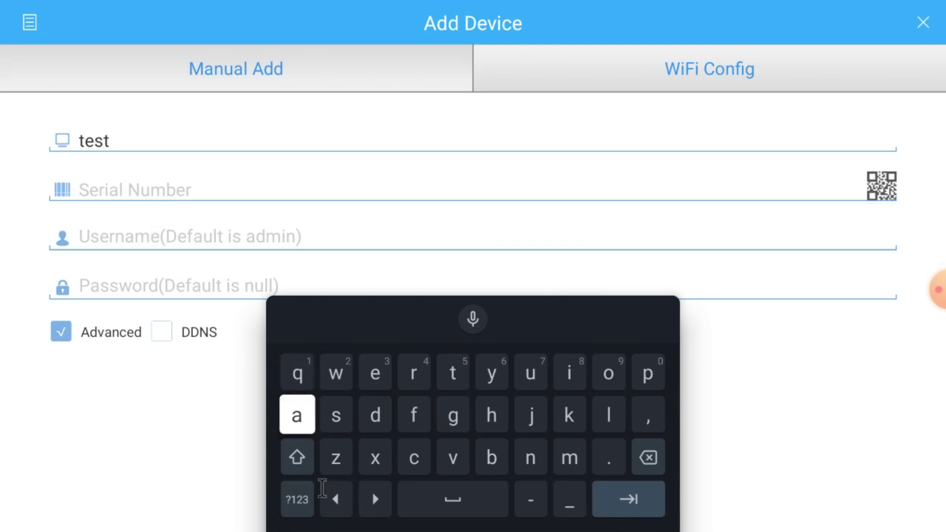
key(Return)
key(Down)
key(Down)
key(Return)
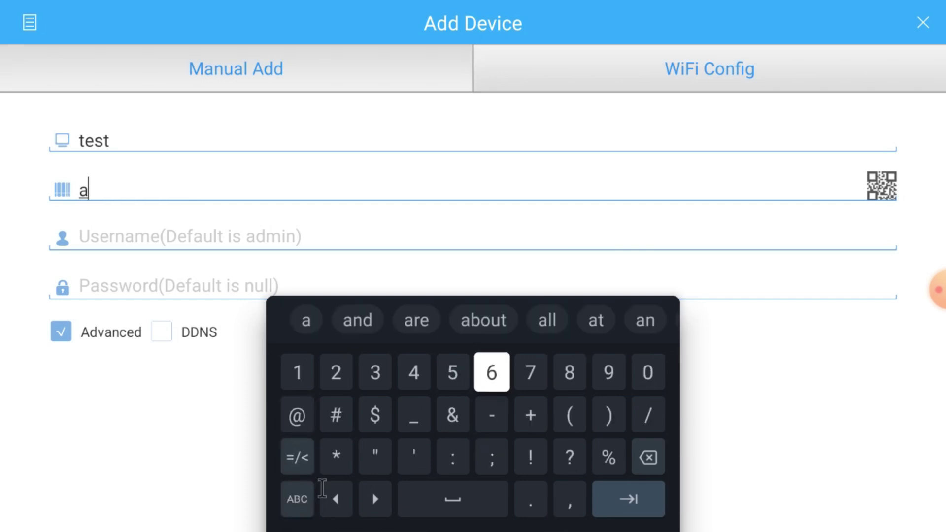
key(Up)
key(Down)
key(Right)
key(Right)
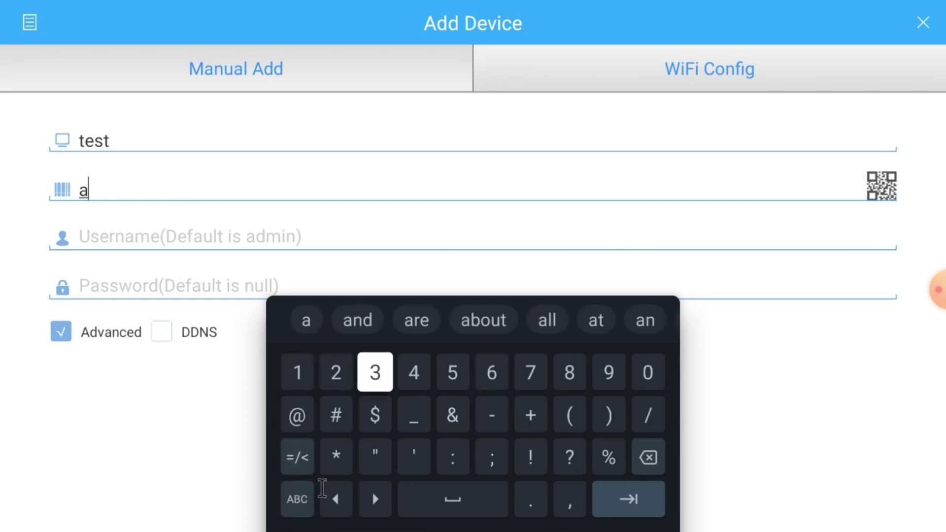
key(Return)
key(Right)
key(Right)
key(Right)
key(Right)
key(Right)
key(Right)
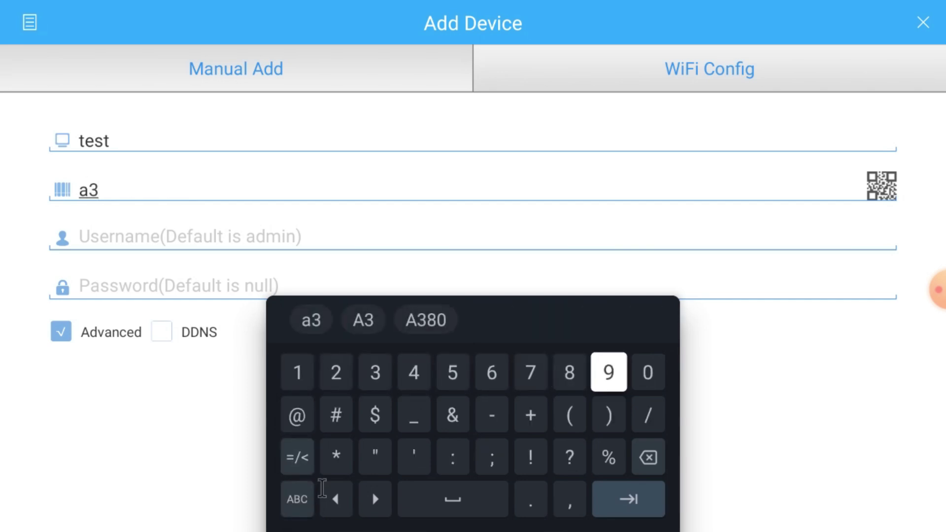
key(Return)
key(Left)
key(Left)
key(Left)
key(Left)
key(Left)
key(Left)
key(Left)
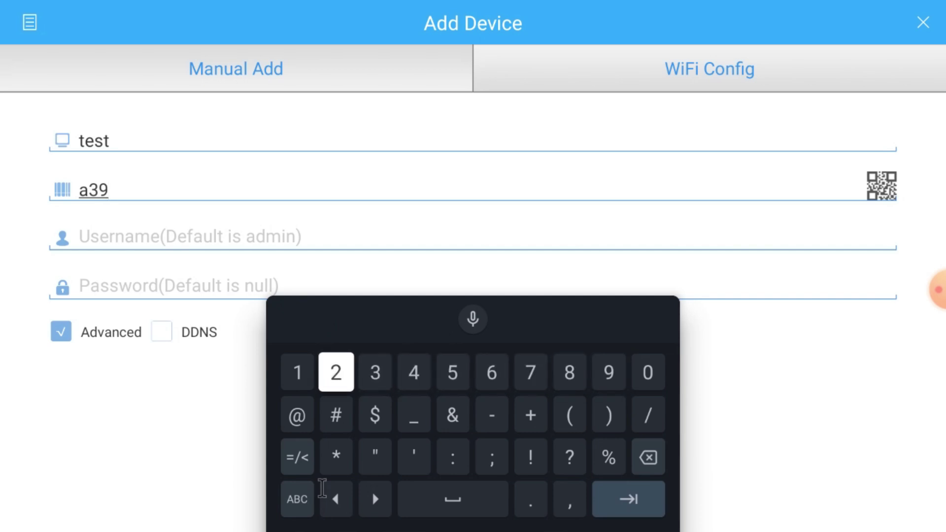
key(Return)
key(Right)
key(Right)
key(Right)
key(Right)
key(Right)
key(Return)
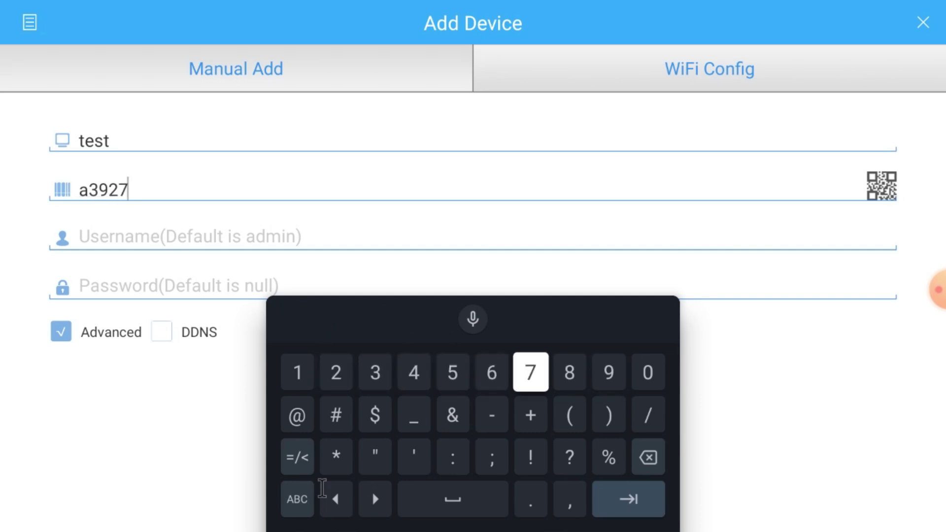
key(Left)
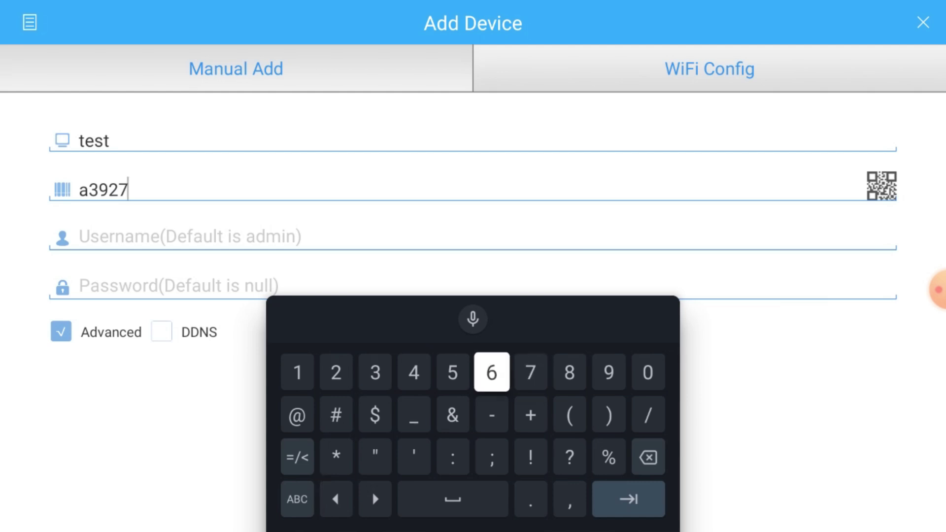
key(Return)
key(Left)
key(Left)
key(Left)
key(Left)
key(Left)
key(Down)
key(Down)
key(Down)
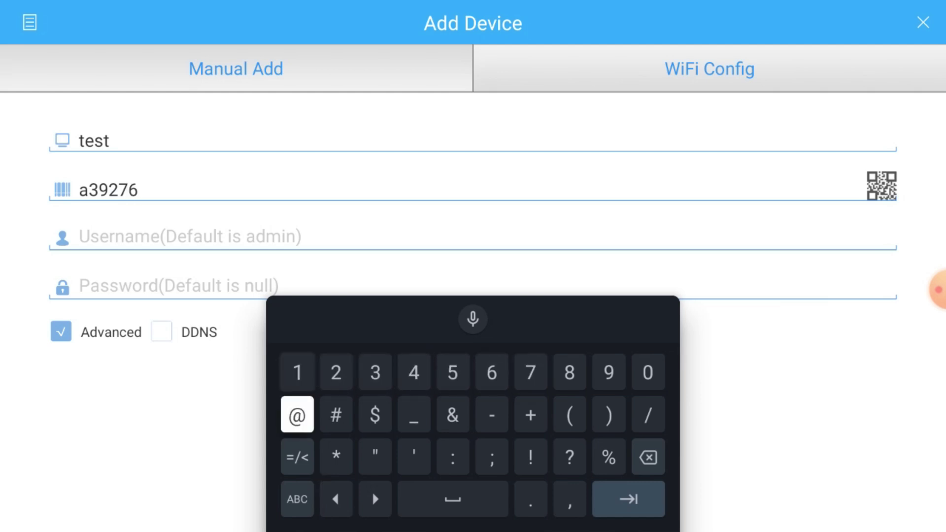
key(Return)
key(Up)
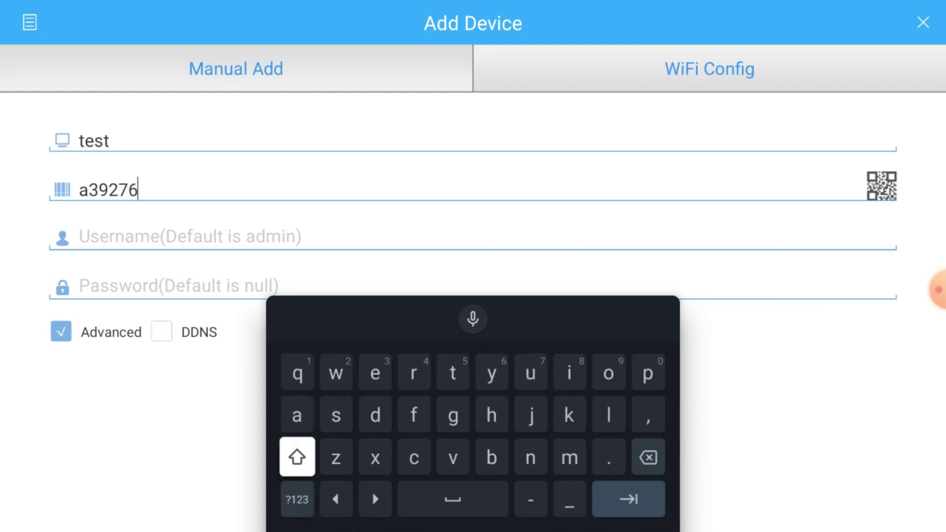
key(Right)
key(Right)
key(Right)
key(Return)
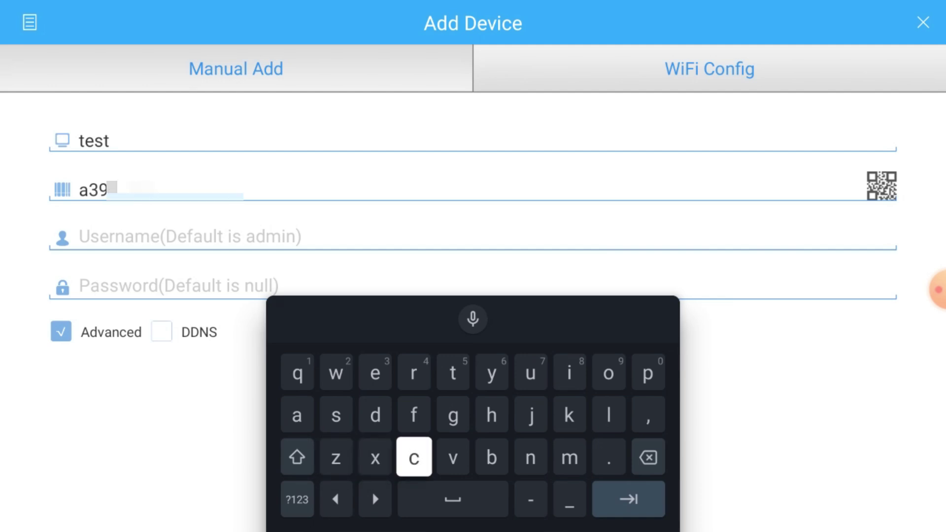
key(Left)
key(Left)
key(Down)
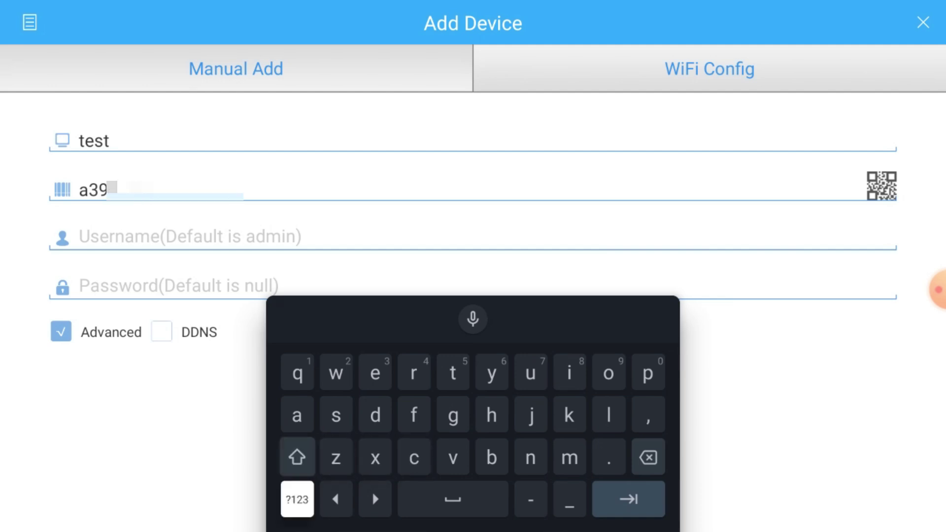
key(Return)
key(Up)
key(Up)
key(Up)
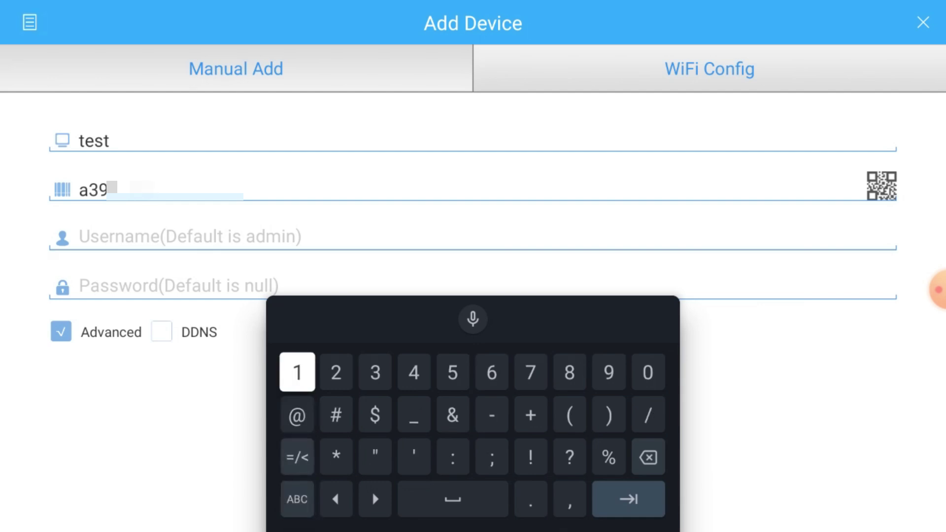
key(Right)
key(Right)
key(Right)
key(Left)
key(Left)
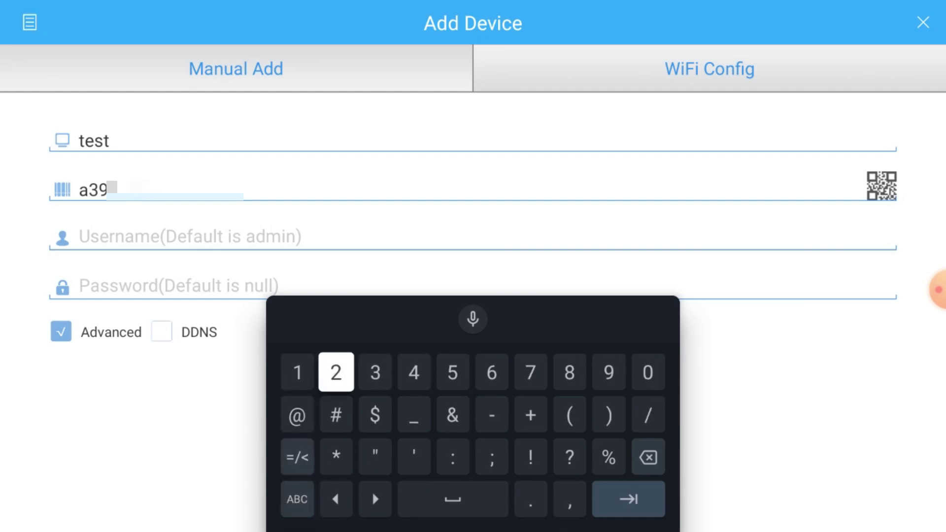
key(Return)
key(Right)
key(Right)
key(Right)
key(Right)
key(Right)
key(Right)
key(Right)
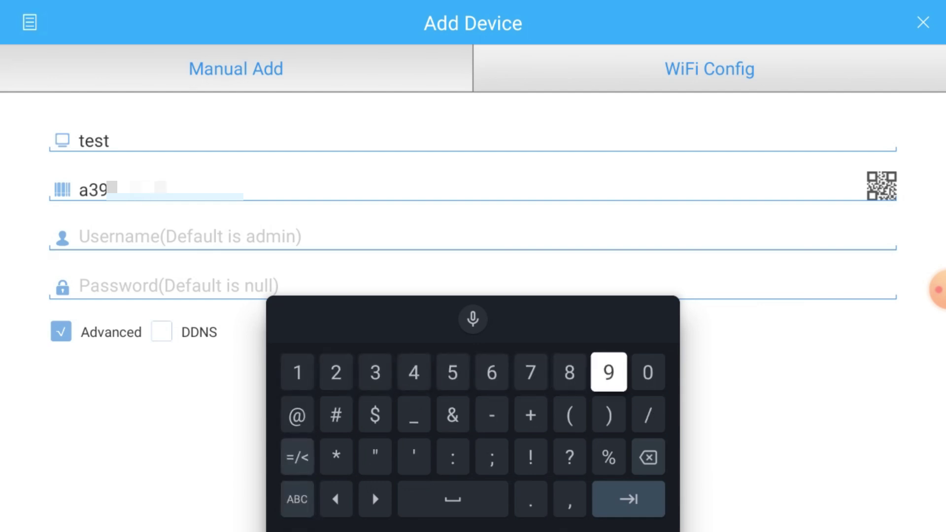
key(Return)
key(Left)
key(Left)
key(Left)
key(Left)
key(Left)
key(Left)
key(Left)
key(Left)
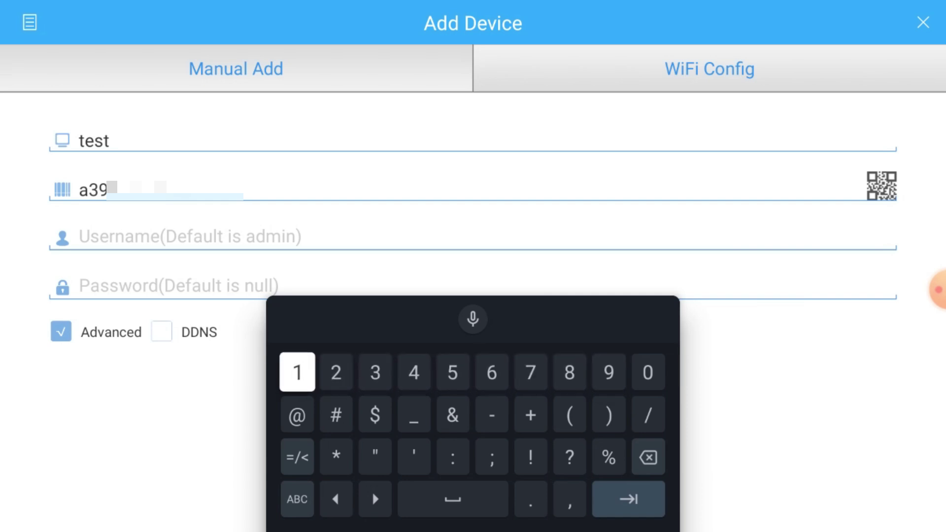
key(Down)
key(Down)
key(Down)
key(Return)
key(Up)
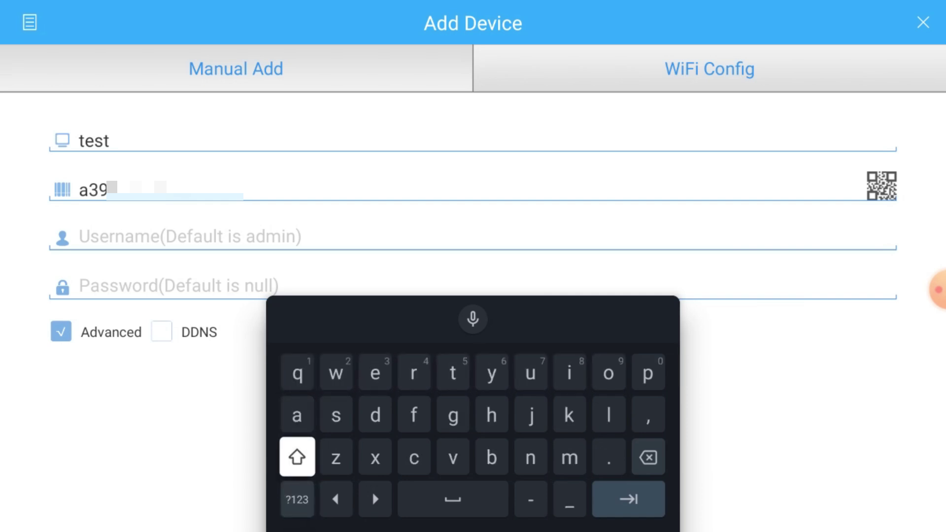
key(Right)
key(Right)
key(Right)
key(Up)
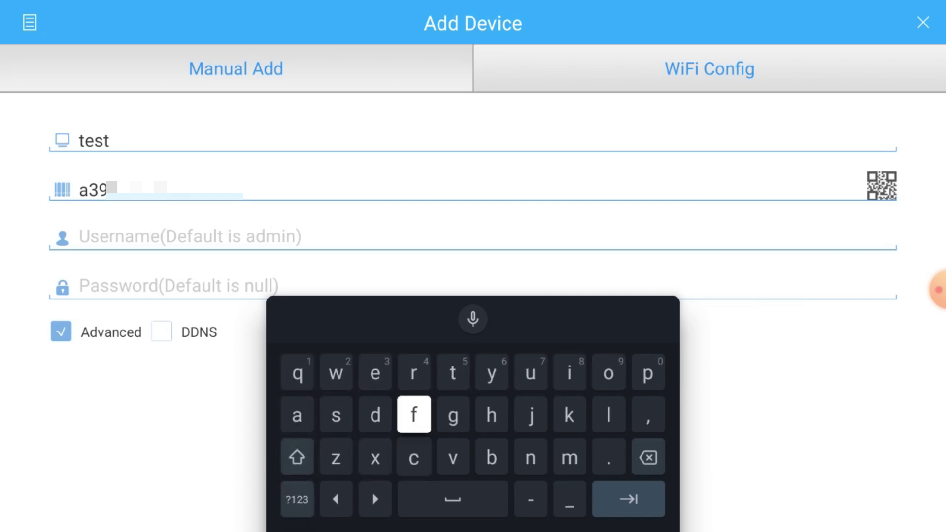
key(Left)
key(Return)
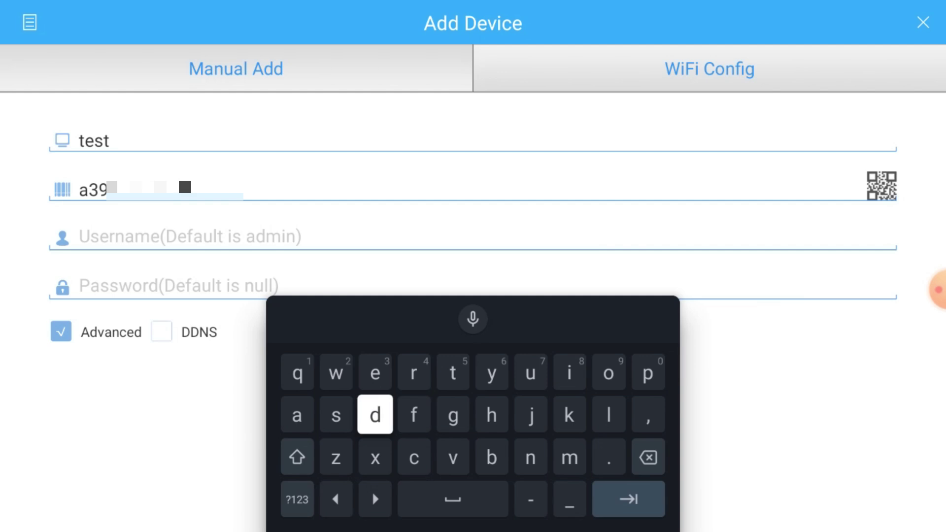
key(Left)
key(Left)
key(Down)
key(Down)
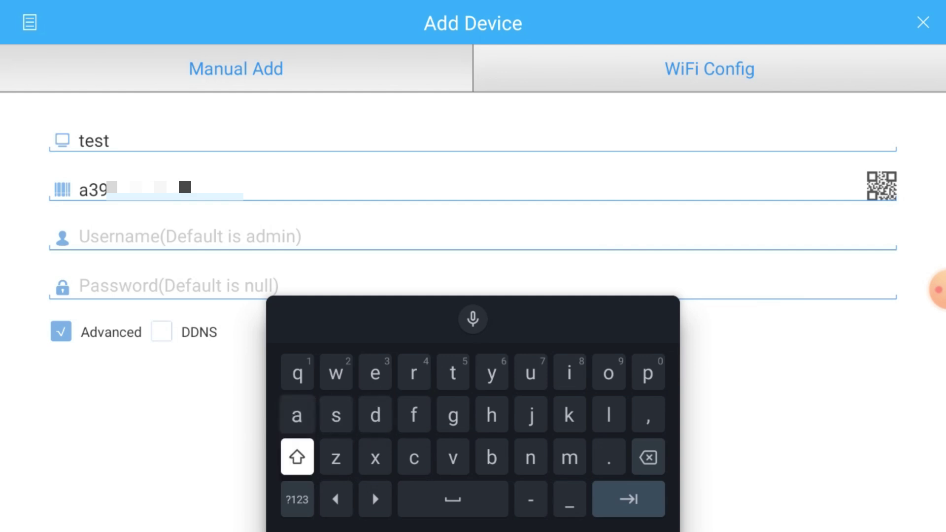
key(Return)
key(Up)
key(Up)
key(Up)
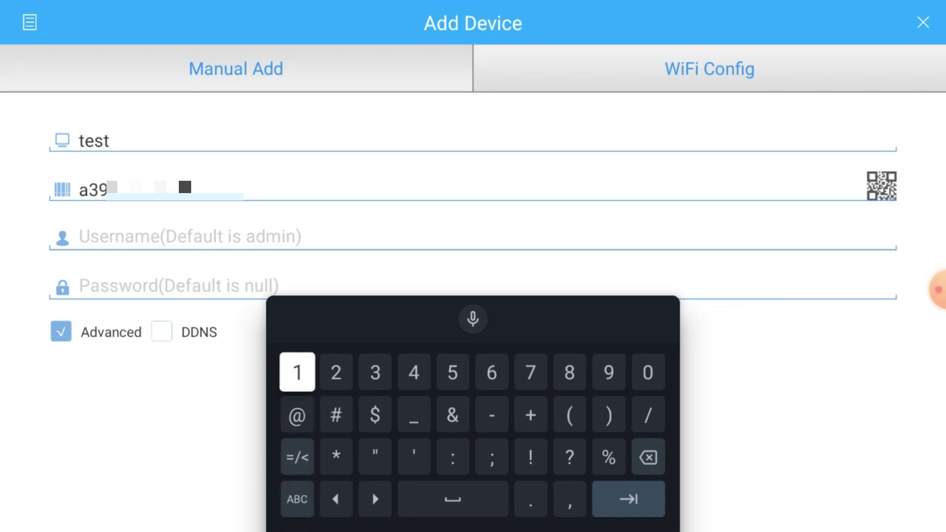
key(Right)
key(Right)
key(Return)
key(Down)
key(Down)
key(Left)
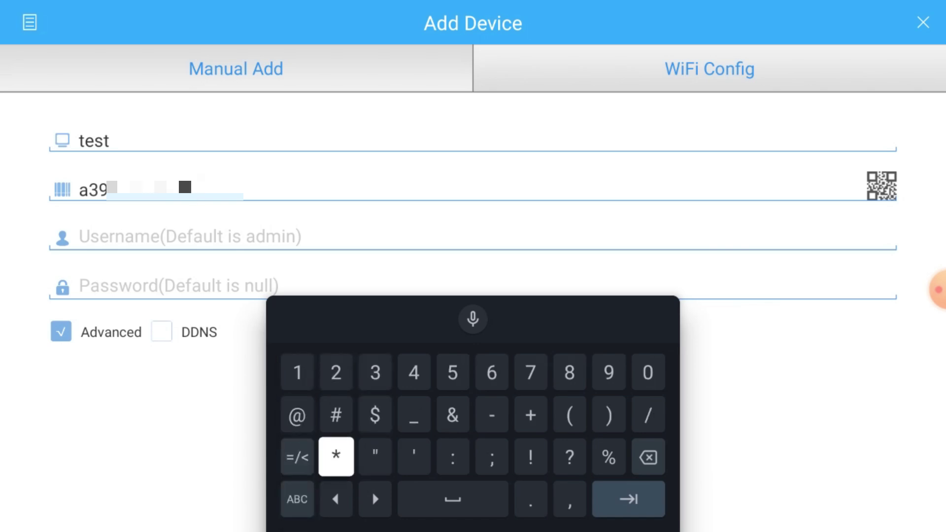
key(Left)
key(Down)
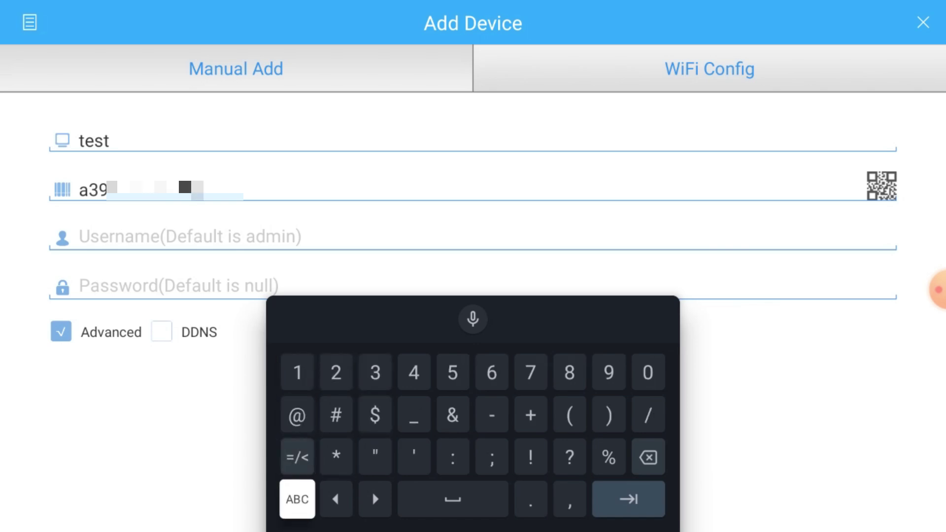
key(Return)
key(Up)
key(Up)
key(Up)
key(Right)
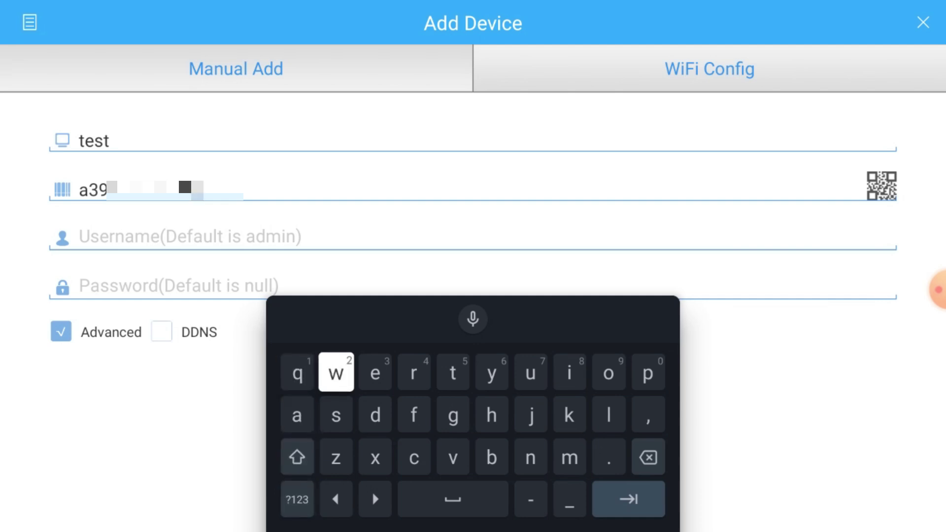
key(Right)
key(Down)
key(Down)
key(Right)
key(Return)
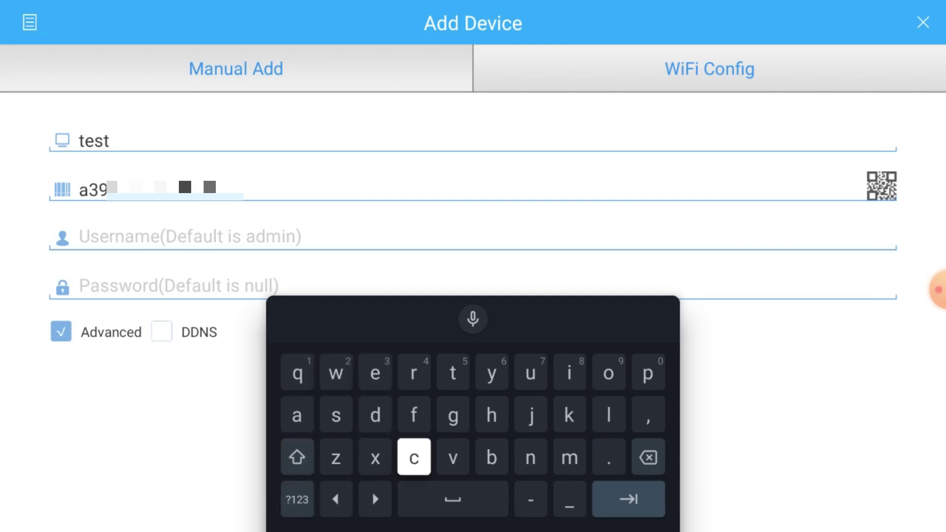
key(Left)
key(Left)
key(Left)
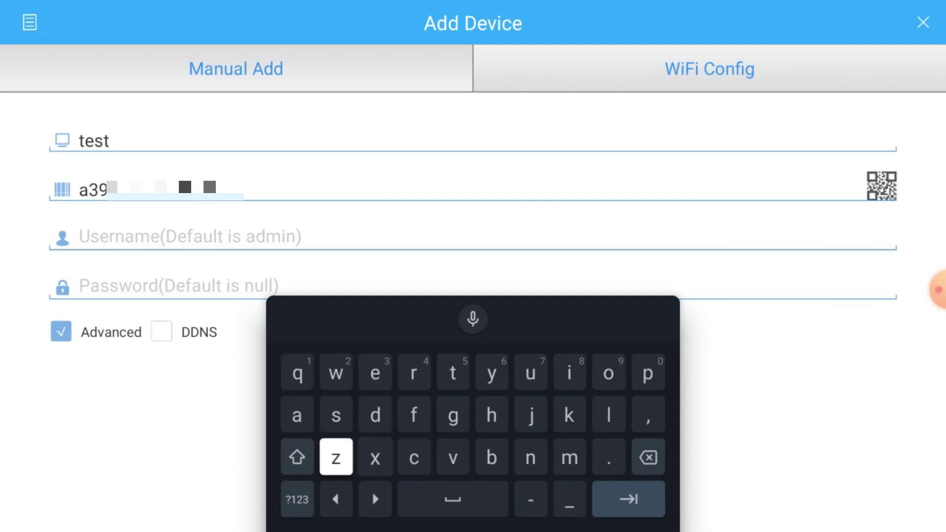
key(Down)
key(Return)
key(Up)
key(Up)
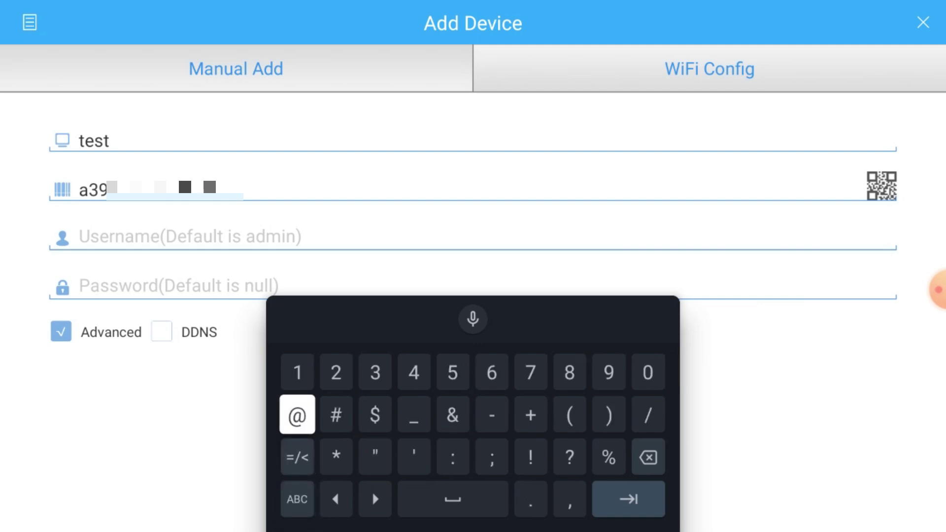
key(Up)
key(Right)
key(Right)
key(Right)
key(Right)
key(Left)
key(Left)
key(Left)
key(Left)
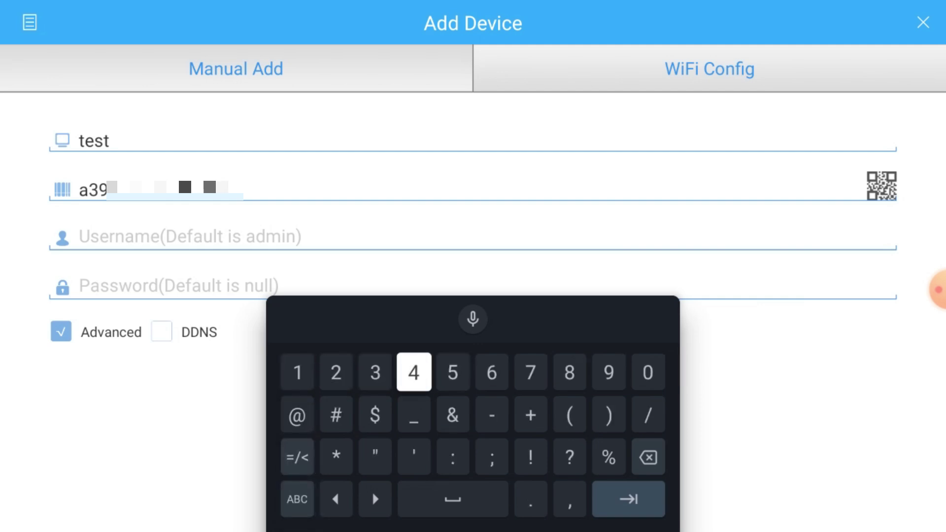
key(Return)
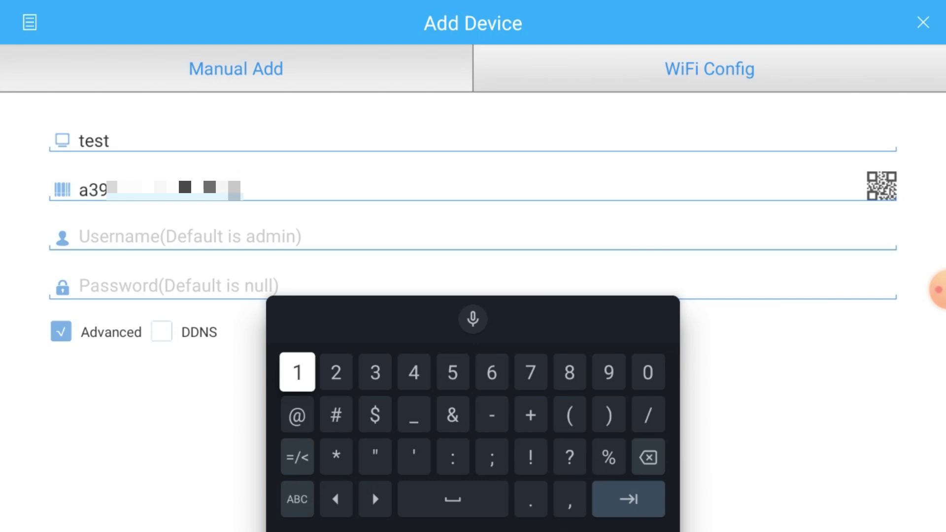
key(Right)
key(Right)
key(Right)
key(Right)
key(Down)
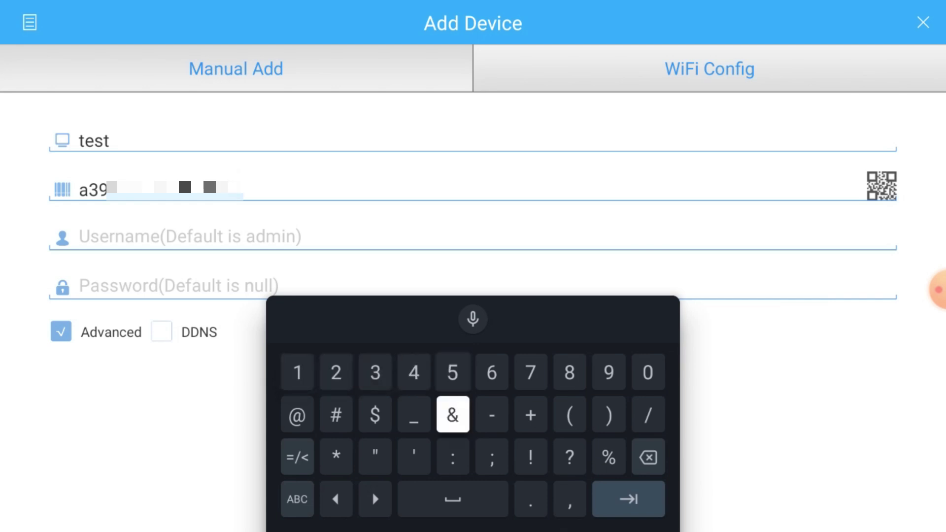
key(Down)
key(Right)
key(Right)
key(Right)
key(Right)
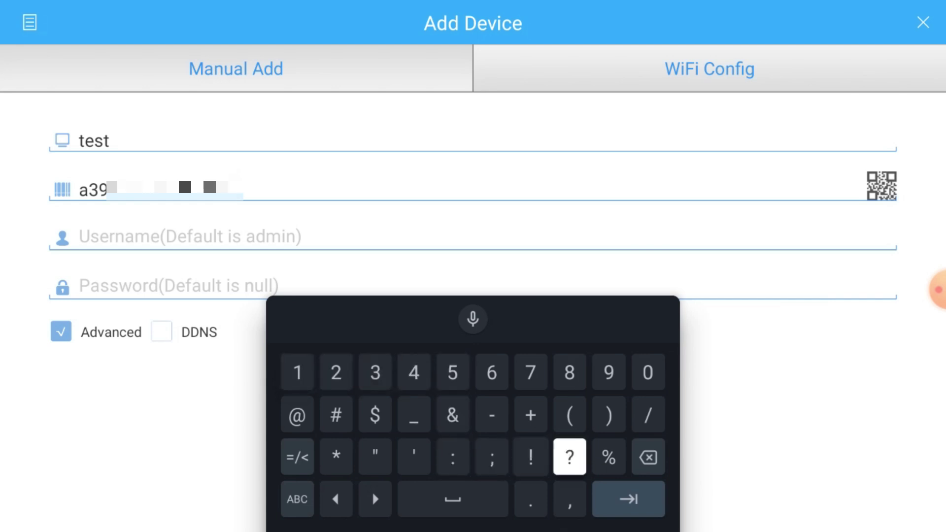
key(Down)
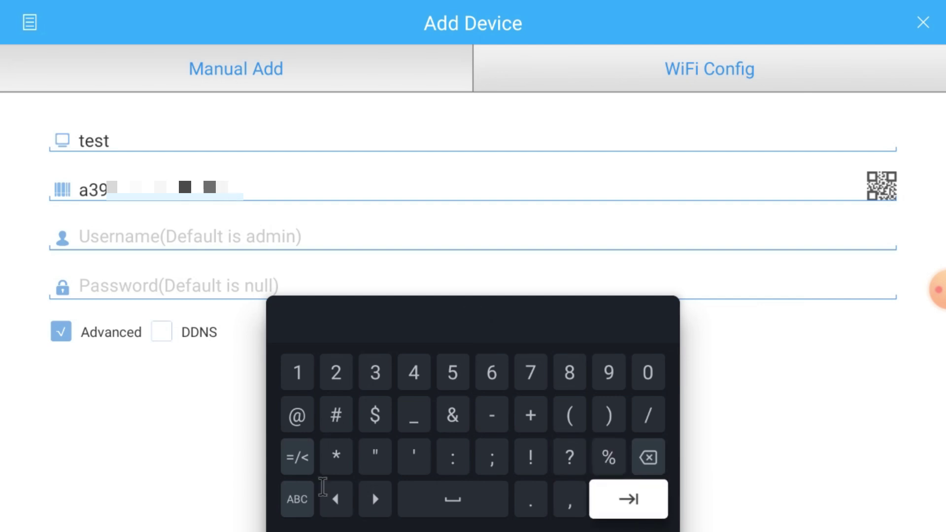
Enter admin as the camera's username in the device form
click(119, 234)
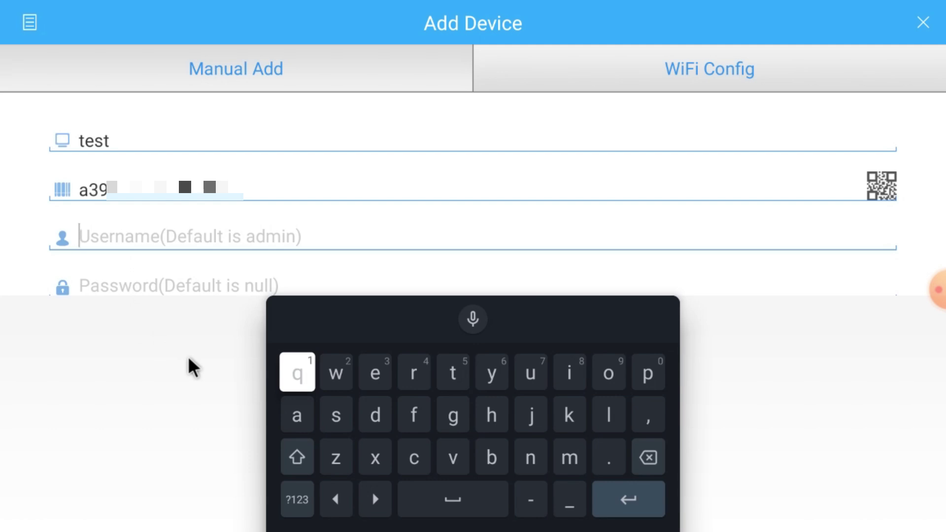
key(Down)
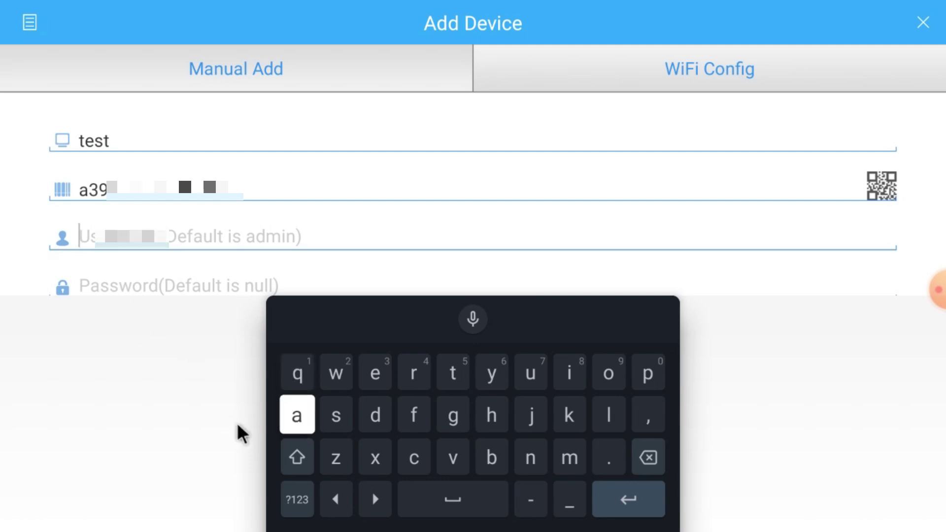
key(Return)
key(Right)
key(Right)
key(Return)
key(Right)
key(Right)
key(Right)
key(Right)
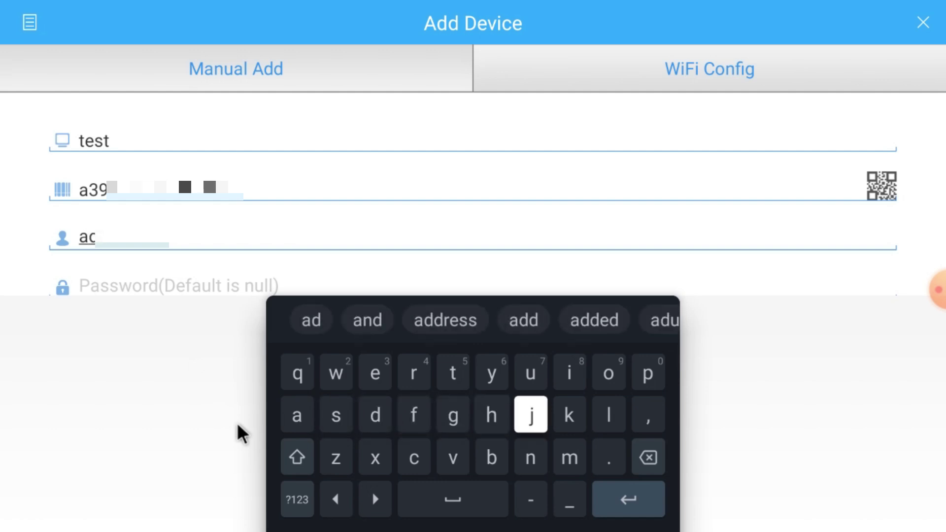
key(Right)
key(Down)
key(Return)
key(Up)
key(Up)
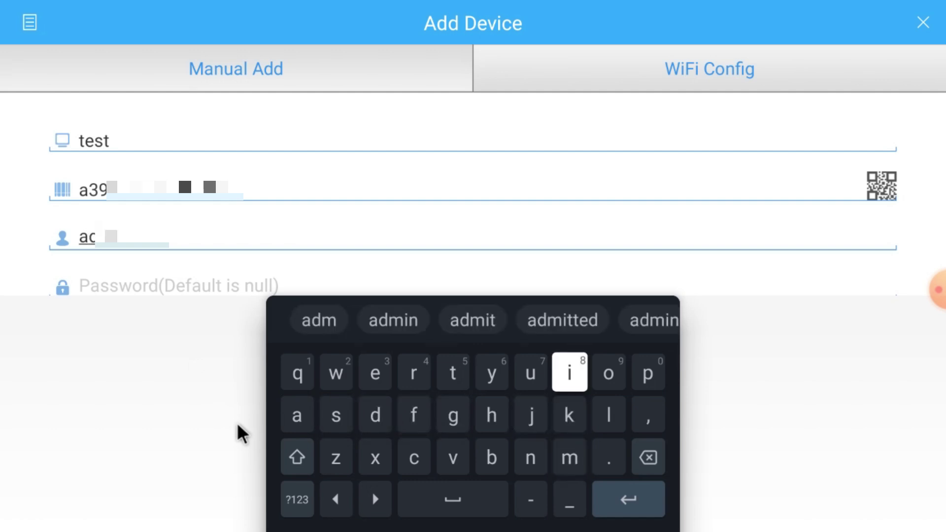
key(Return)
key(Left)
key(Left)
key(Right)
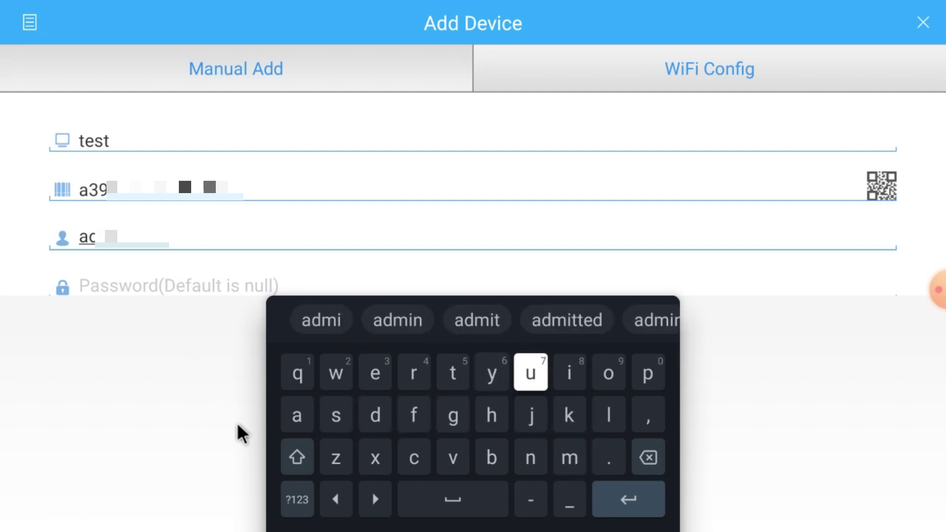
key(Down)
key(Down)
key(Return)
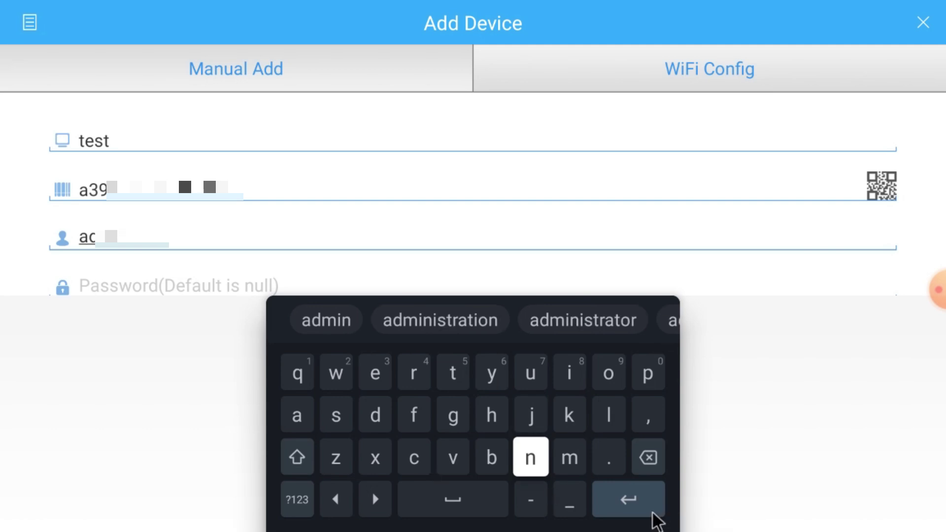
key(Right)
key(Right)
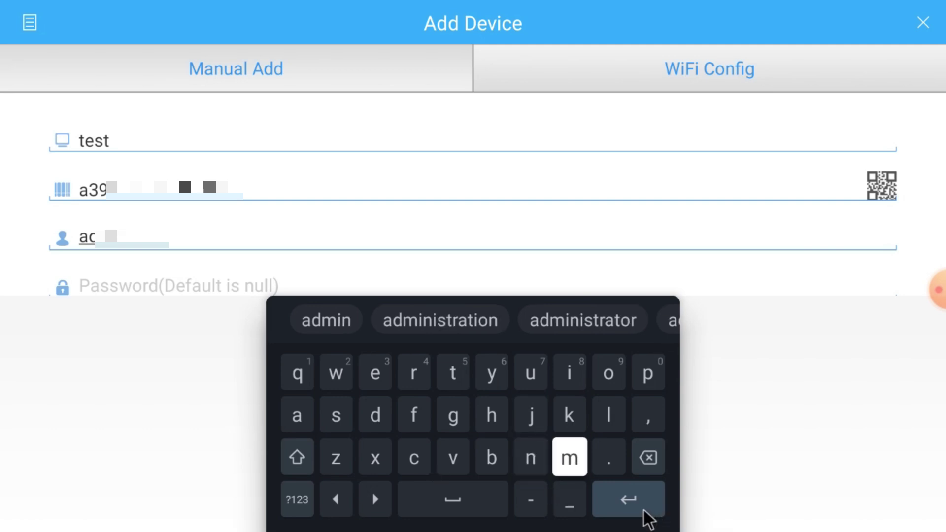
key(Down)
key(Return)
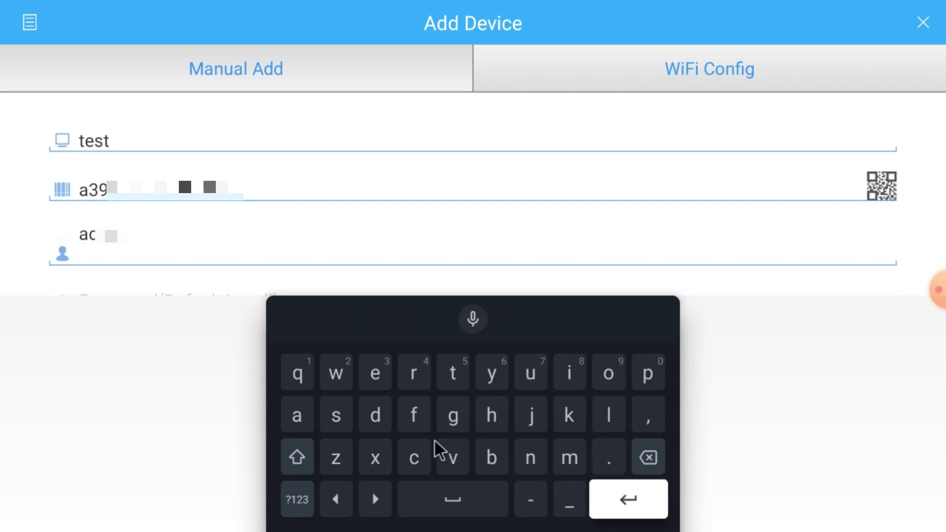
Enter the camera's login password in the device form and dismiss the on-screen keyboard
key(Left)
key(Left)
key(Left)
key(Left)
key(Left)
key(Left)
key(Return)
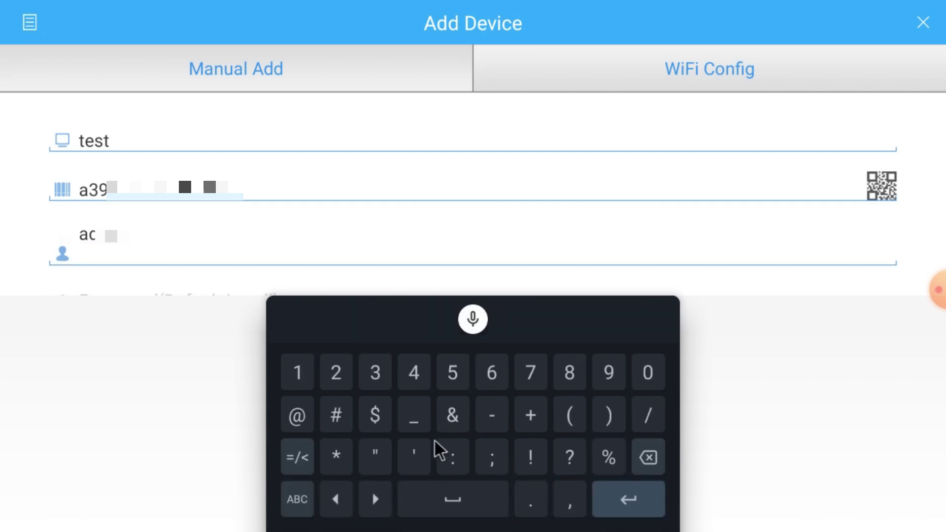
key(Return)
key(Down)
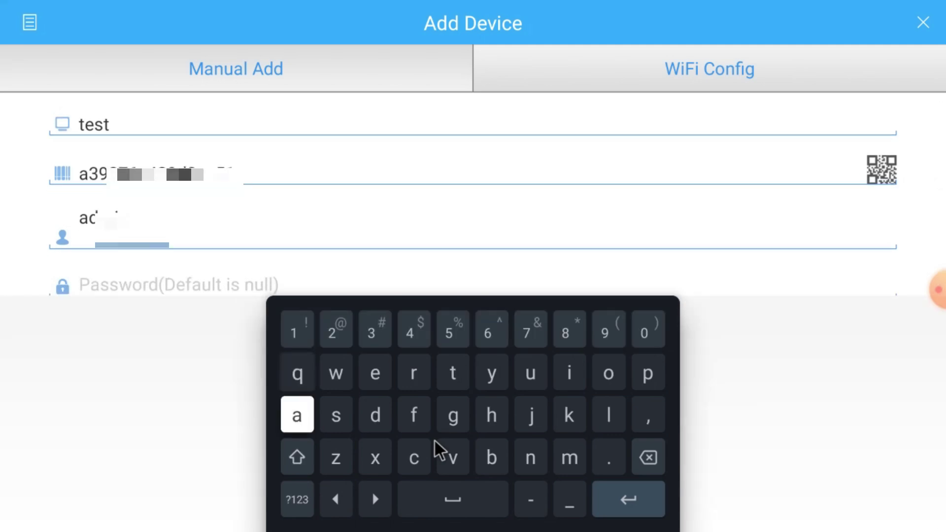
key(Down)
key(Down)
key(Return)
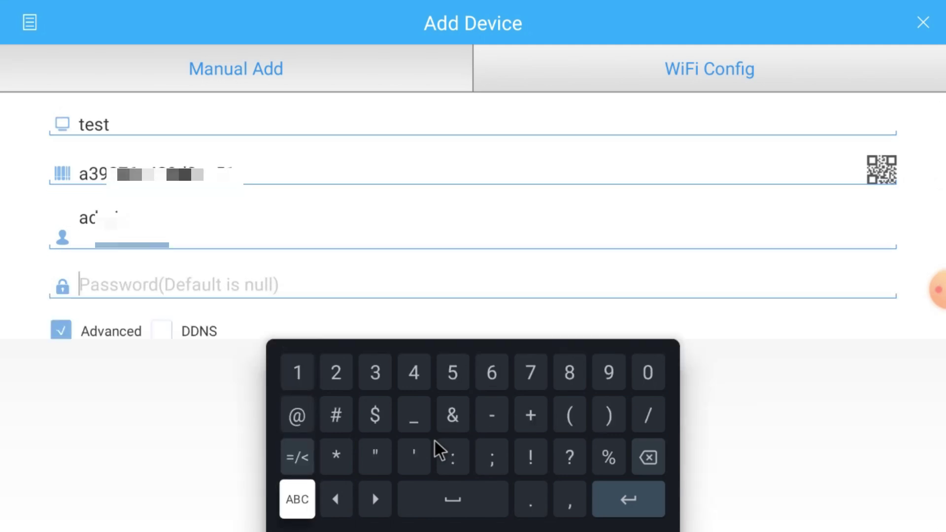
key(Up)
key(Up)
key(Up)
key(Right)
key(Right)
key(Right)
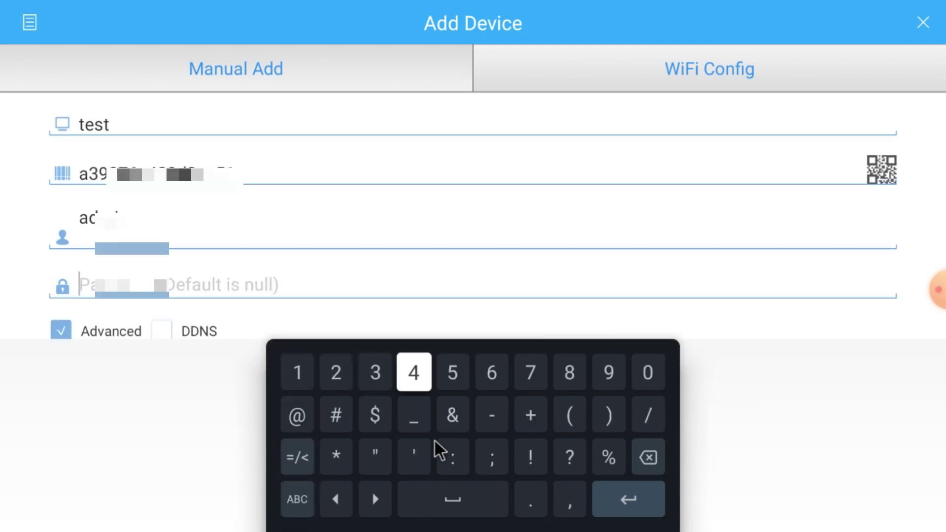
key(Return)
key(Return)
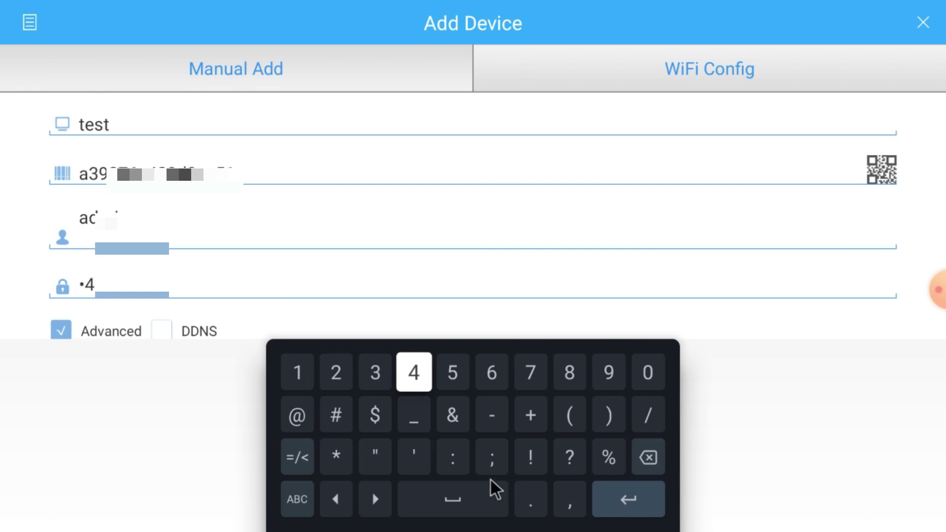
click(460, 330)
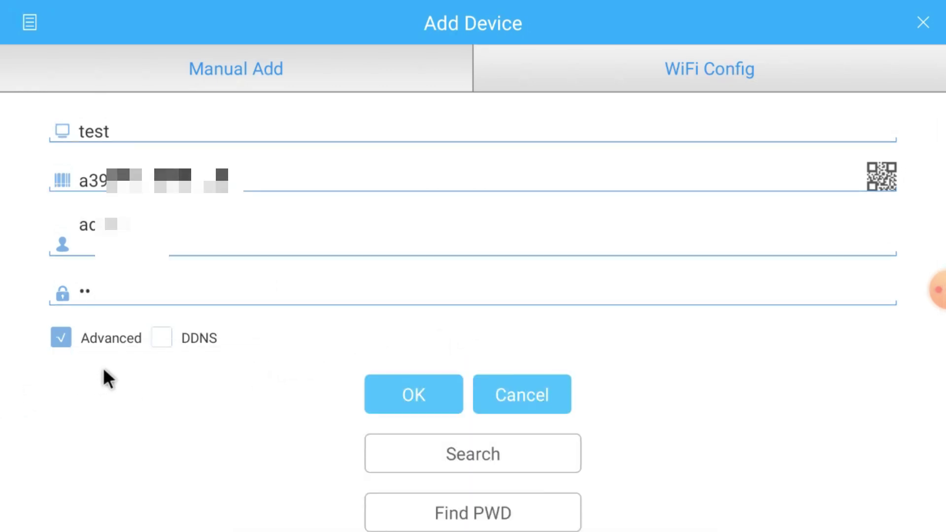
Save the test device and check its live video and camera channels from the device list
click(428, 394)
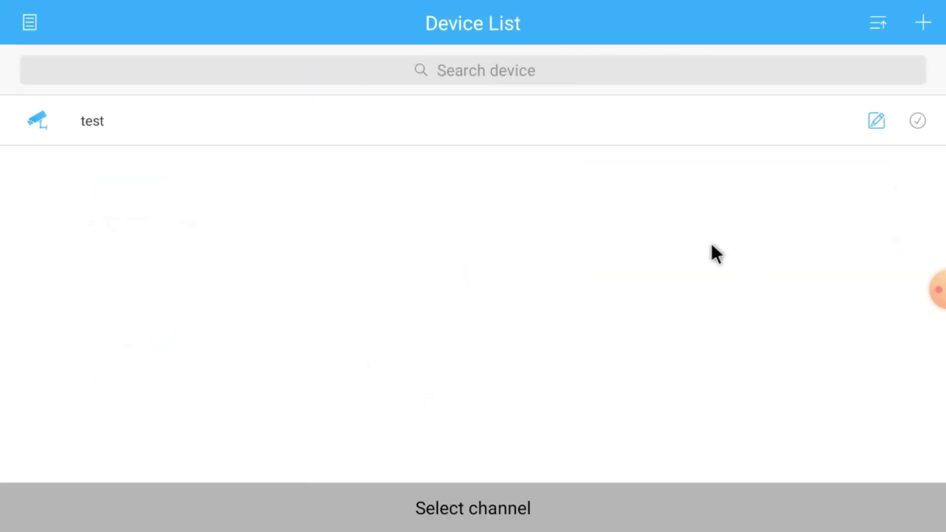
click(569, 141)
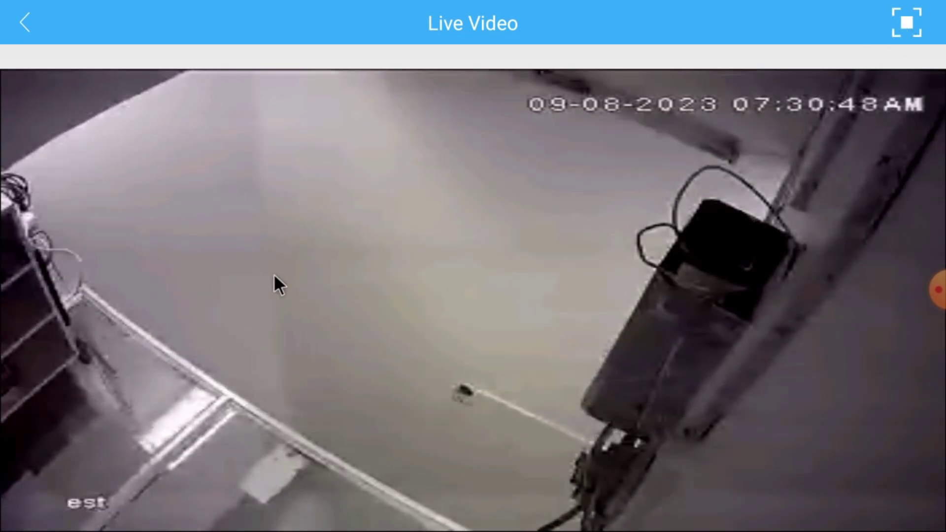
click(23, 22)
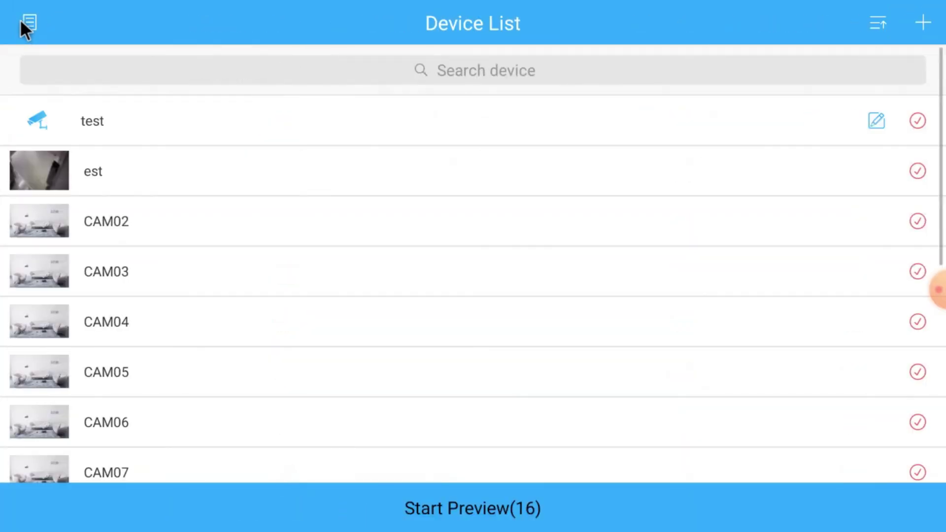
scroll(281, 211, down, 5)
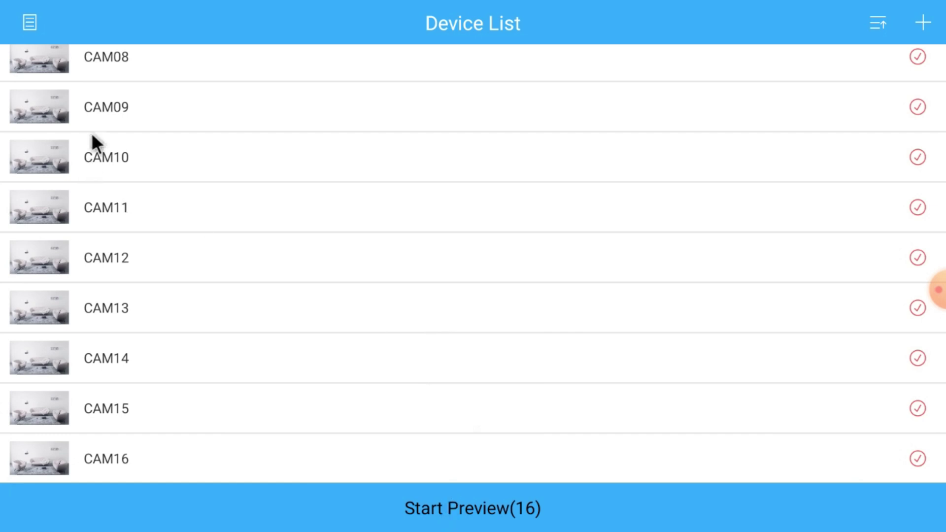
Review the general settings of Sannce Vision and return to the device list
click(28, 22)
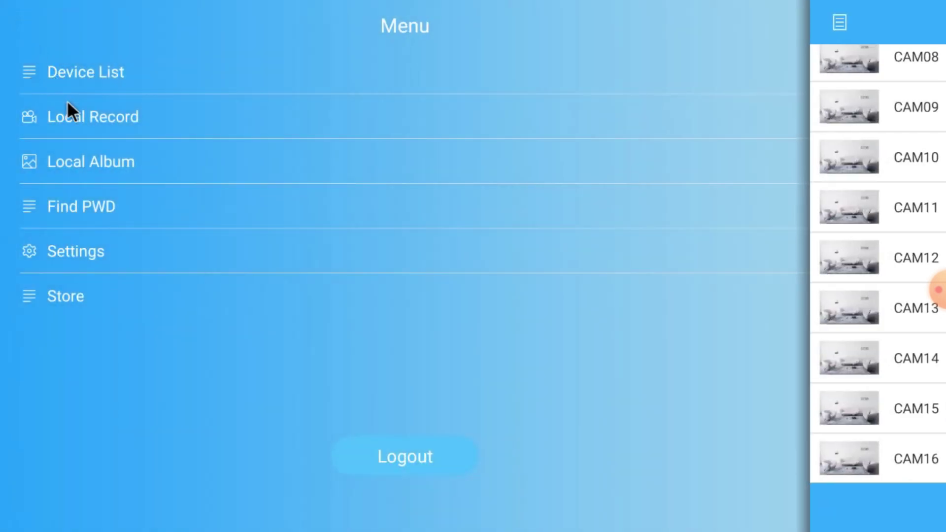
click(74, 251)
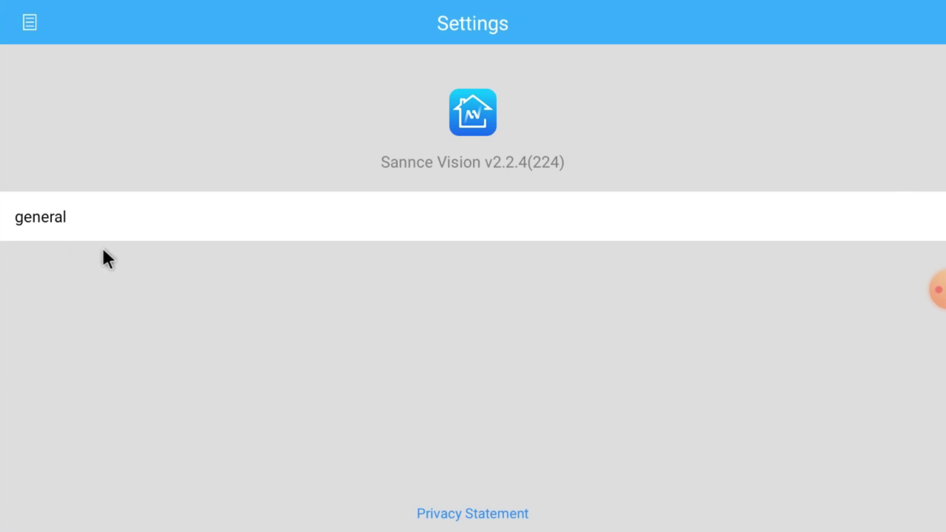
click(126, 217)
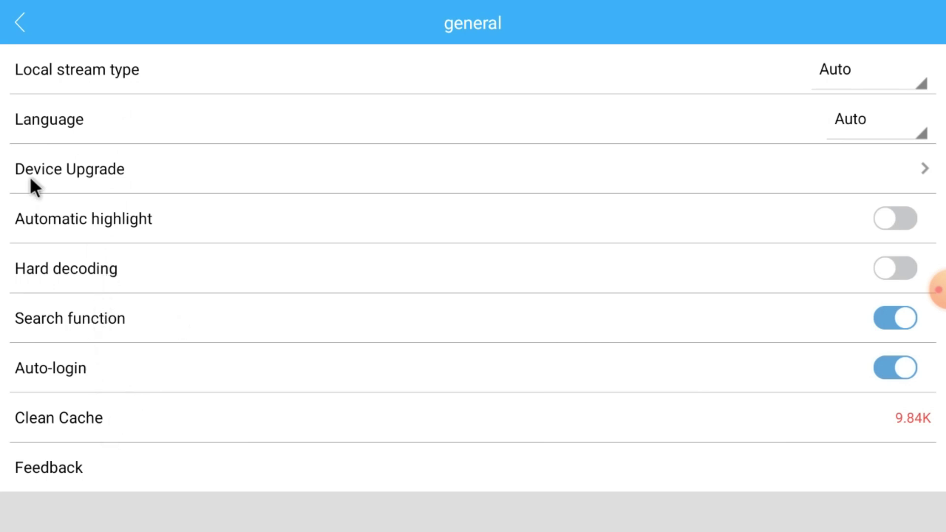
click(20, 16)
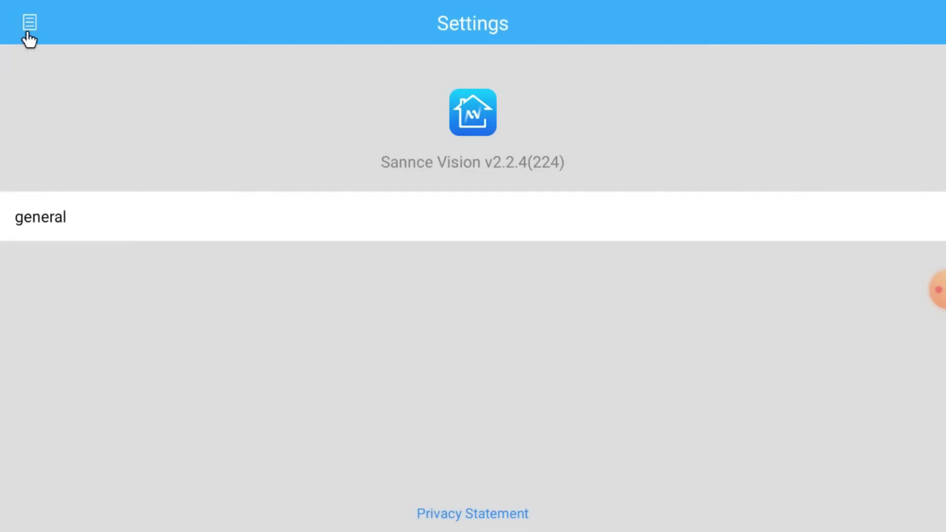
click(29, 25)
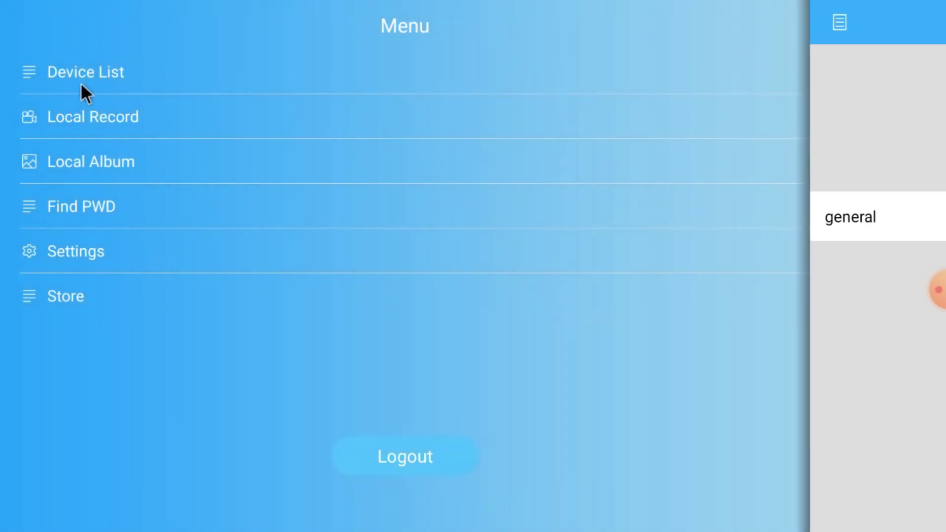
click(88, 72)
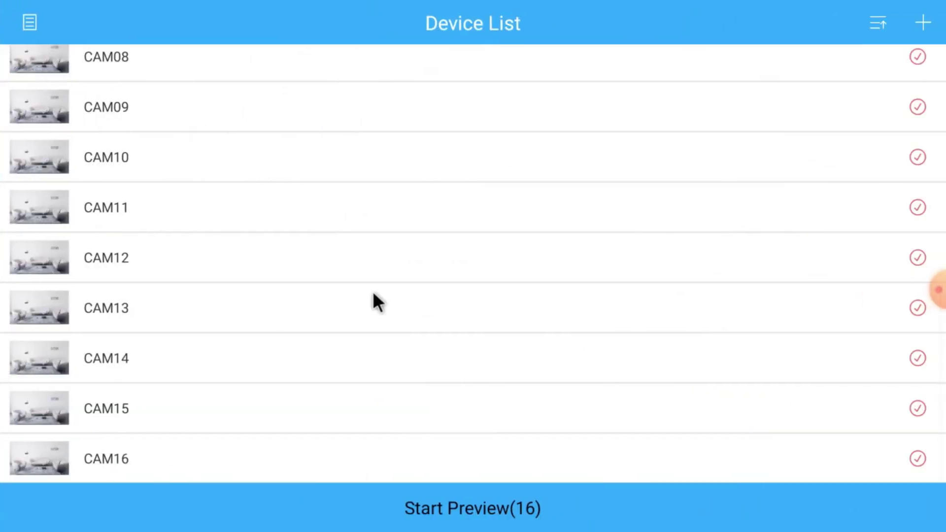
Delete the test device from the device list and confirm the deletion
scroll(410, 335, up, 5)
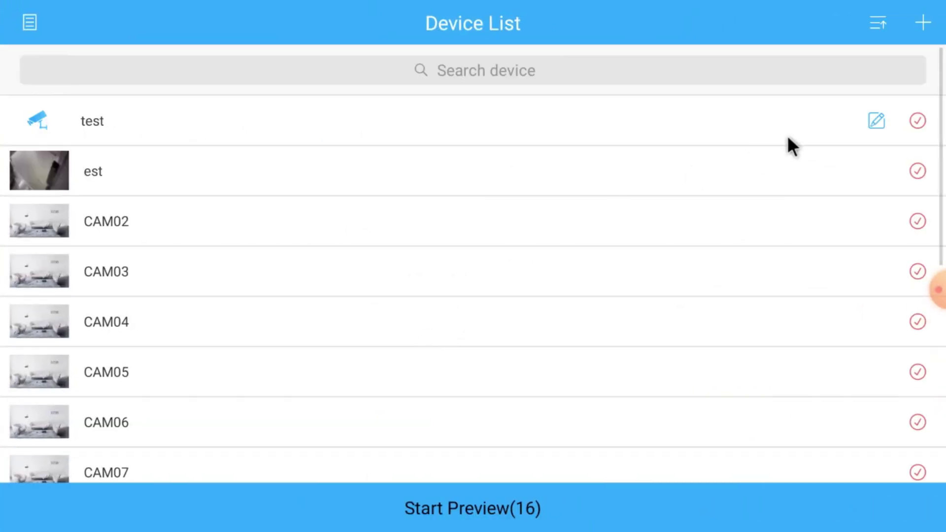
click(877, 122)
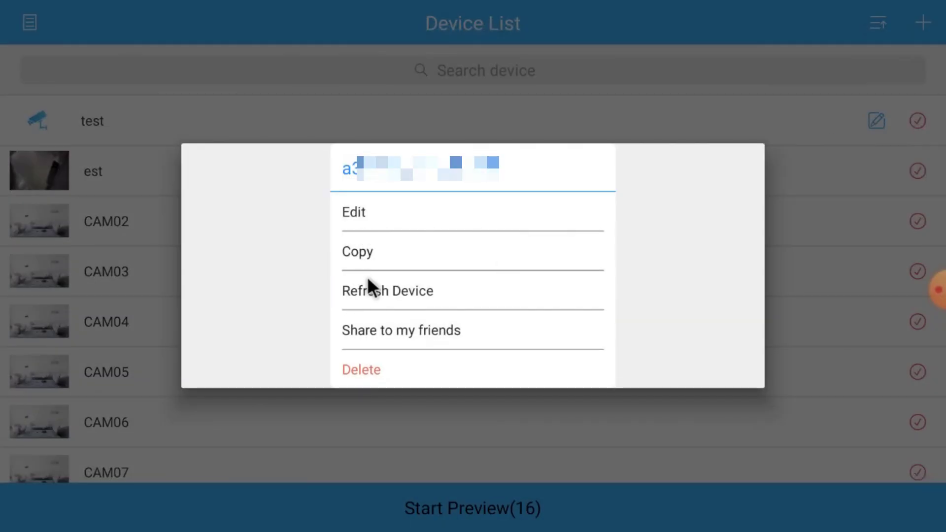
click(367, 370)
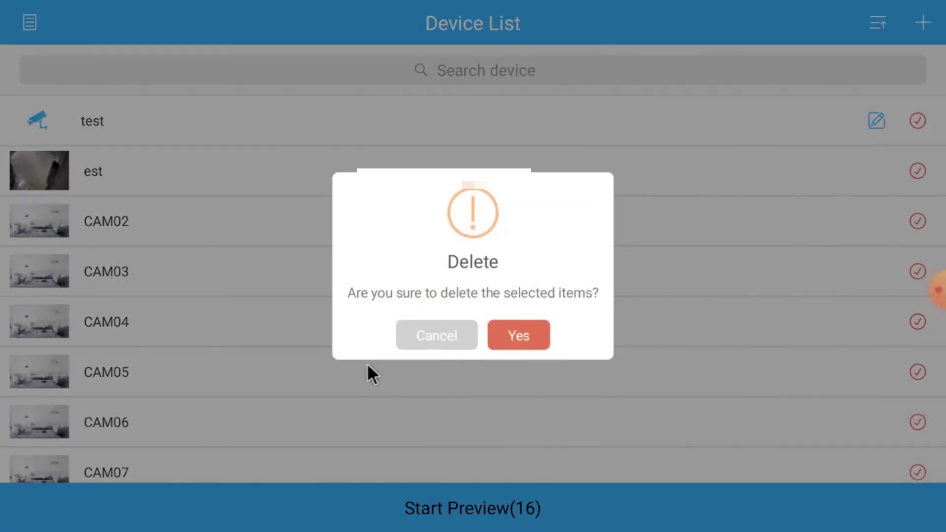
click(518, 339)
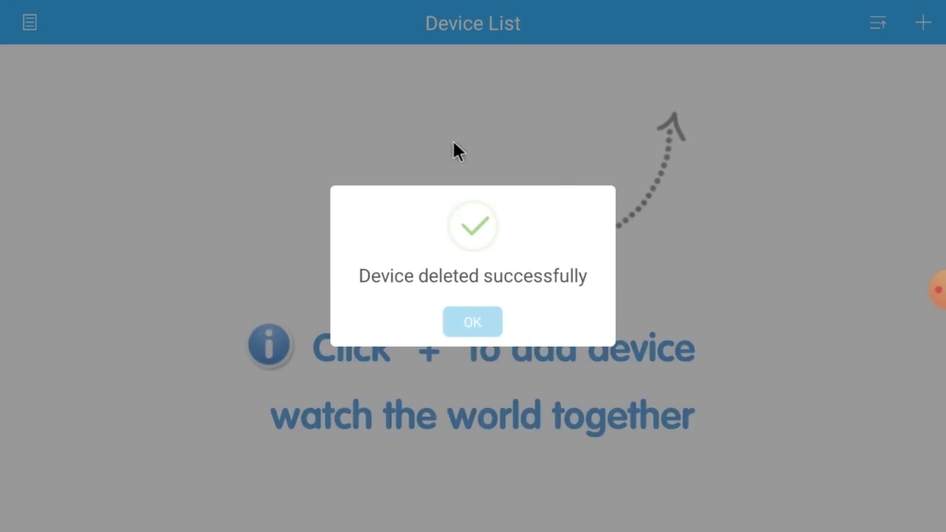
click(469, 328)
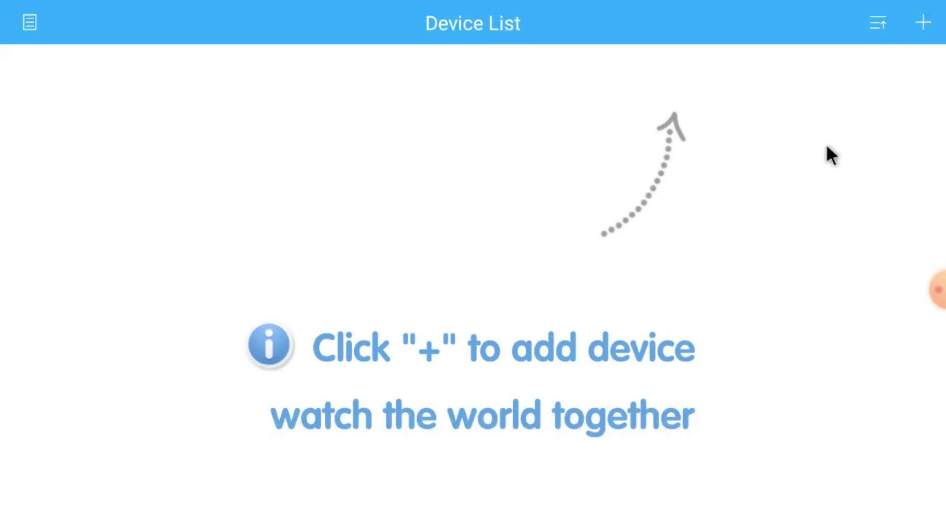
Start adding a device again, search the local network for cameras and select the one found
click(920, 22)
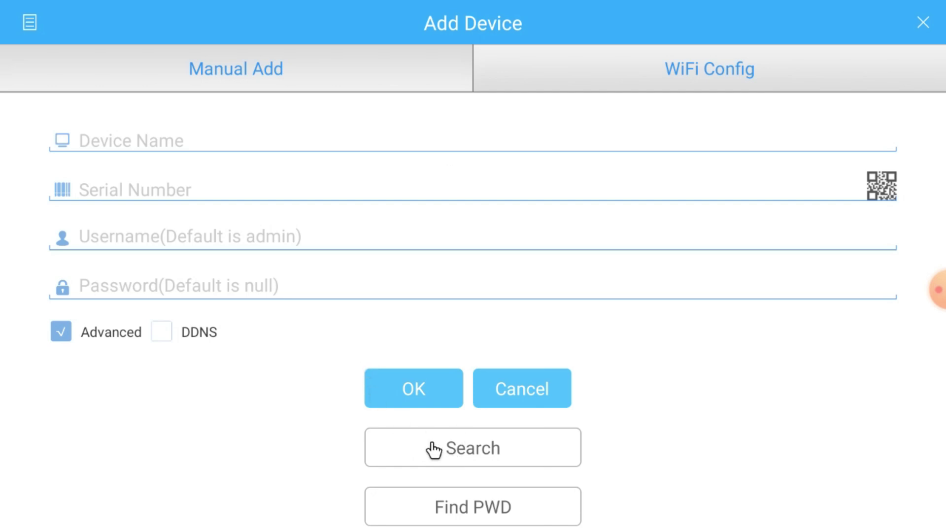
click(434, 448)
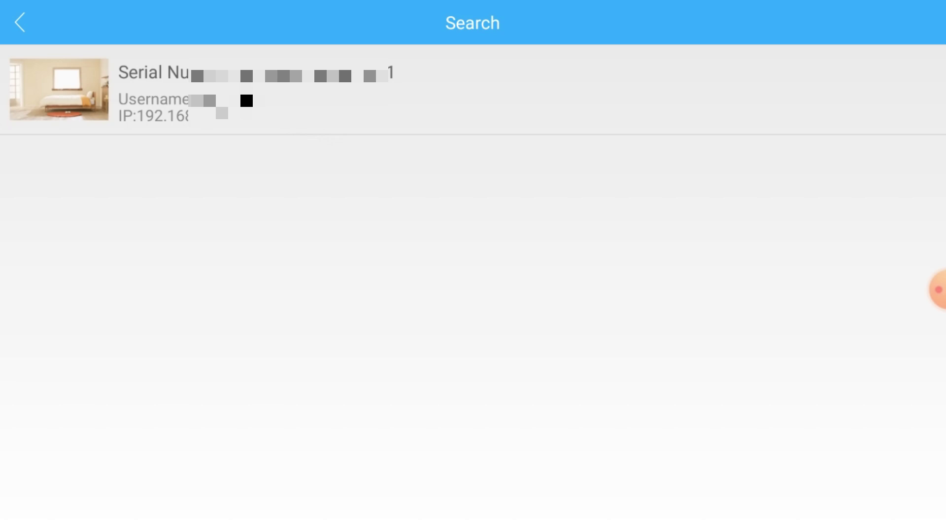
click(242, 96)
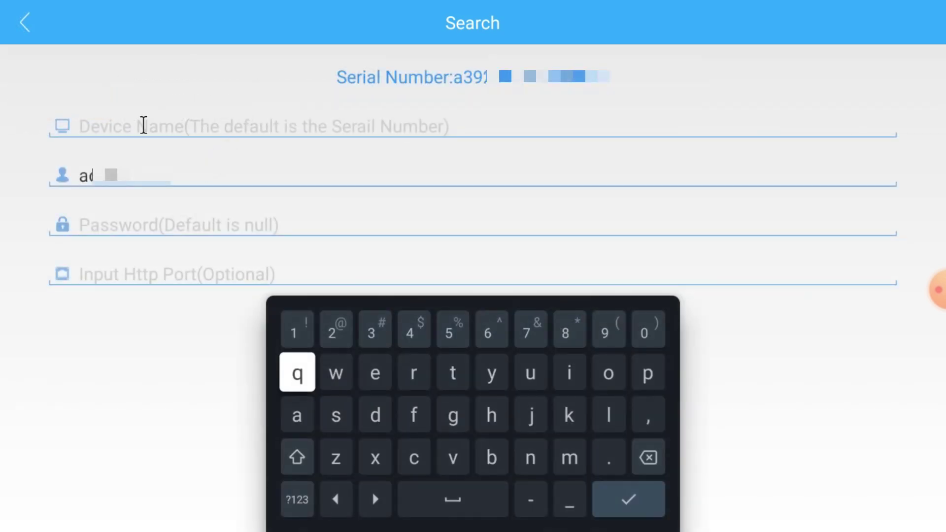
Name the camera found on the network "test" in the device name field
click(143, 125)
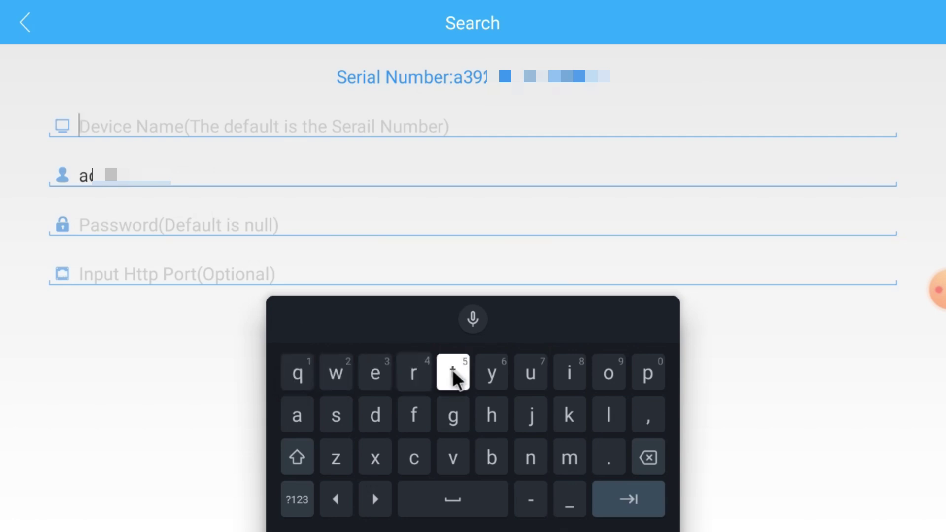
click(454, 374)
key(Left)
key(Return)
key(Down)
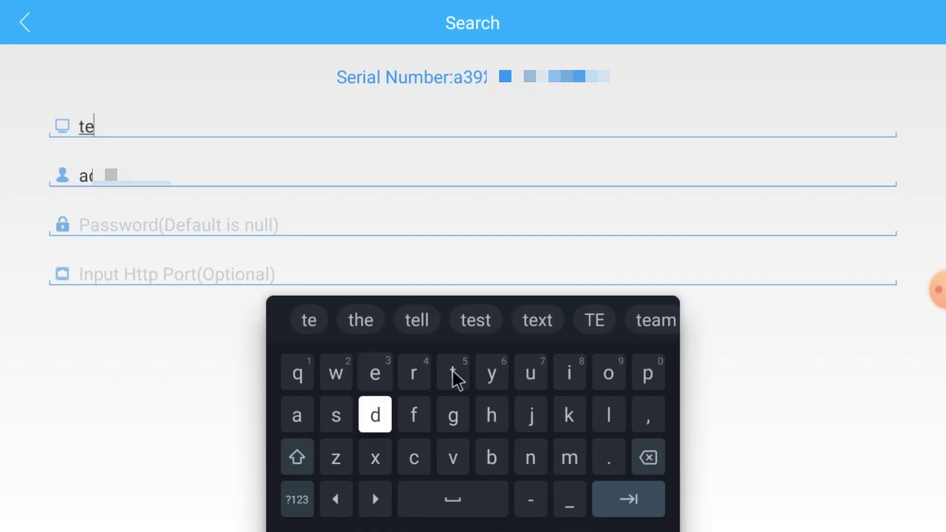
key(Left)
key(Return)
key(Right)
key(Right)
key(Right)
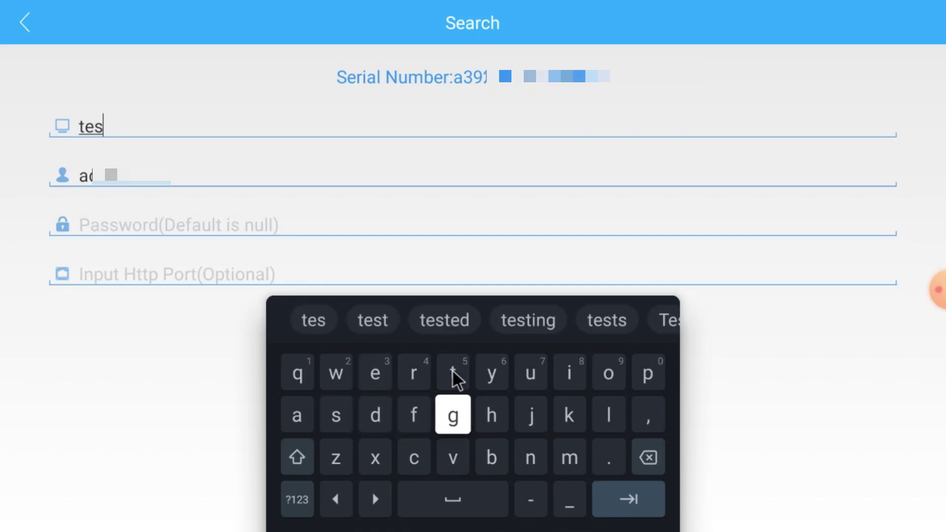
key(Up)
key(Return)
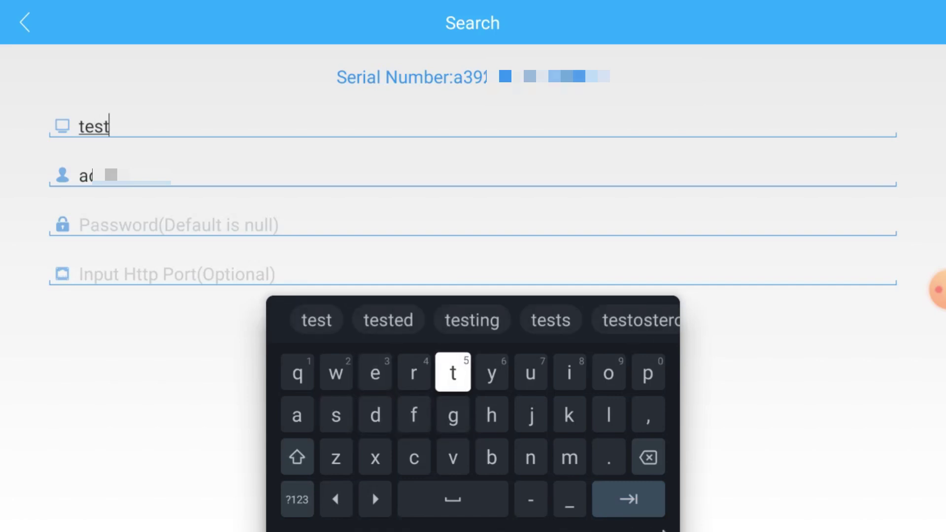
key(Down)
key(Down)
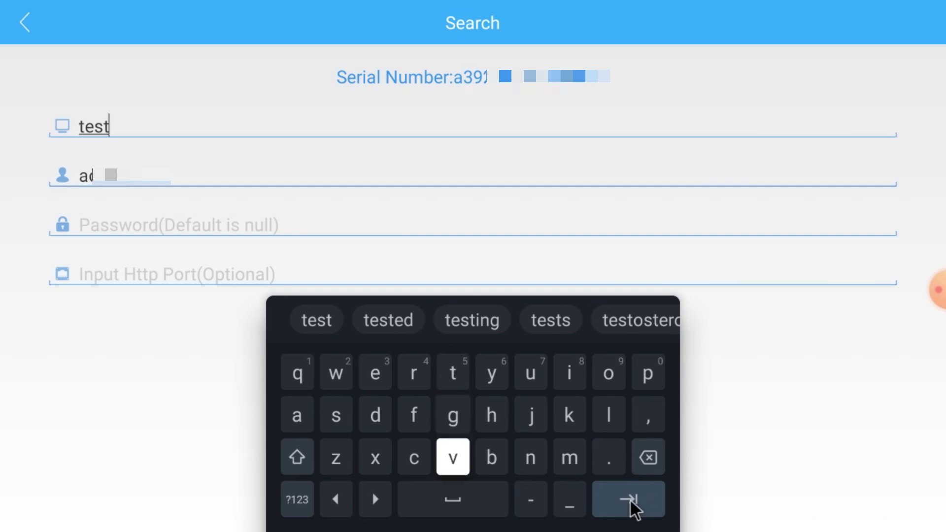
key(Right)
key(Right)
key(Right)
key(Down)
key(Right)
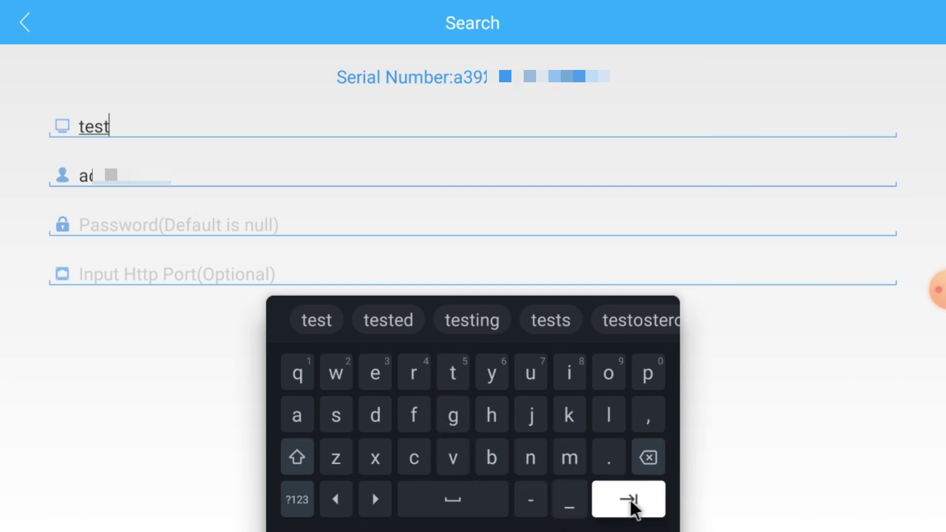
key(Return)
Enter the camera's password in the password field
click(99, 225)
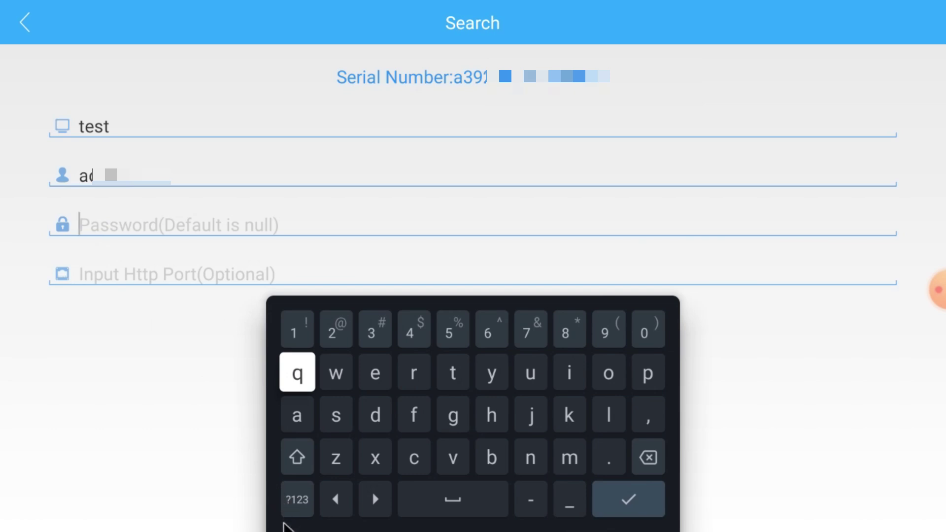
key(Down)
key(Down)
key(Down)
key(Return)
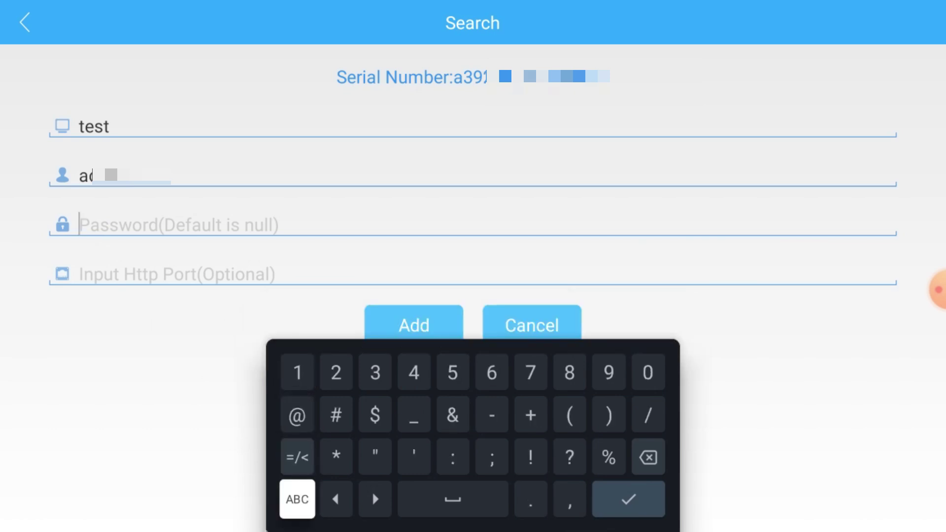
key(Up)
key(Up)
key(Up)
key(Right)
key(Right)
key(Right)
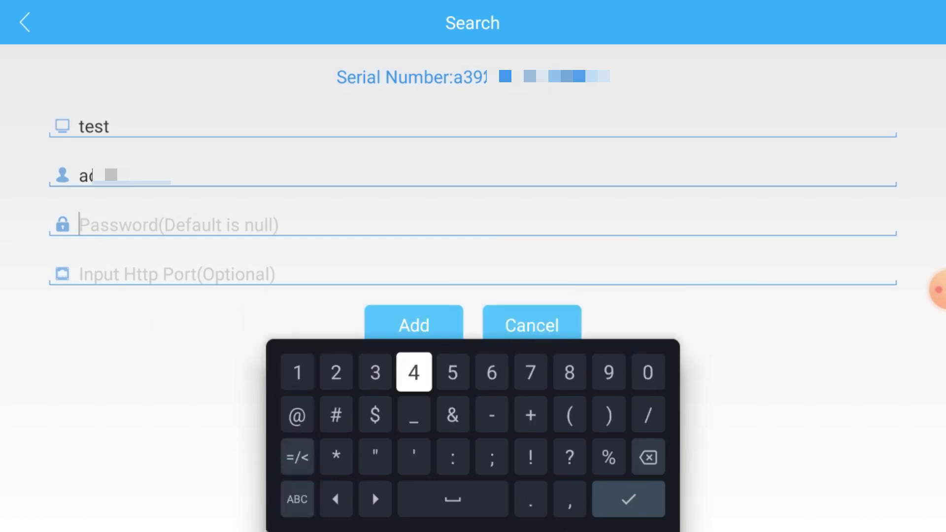
key(Return)
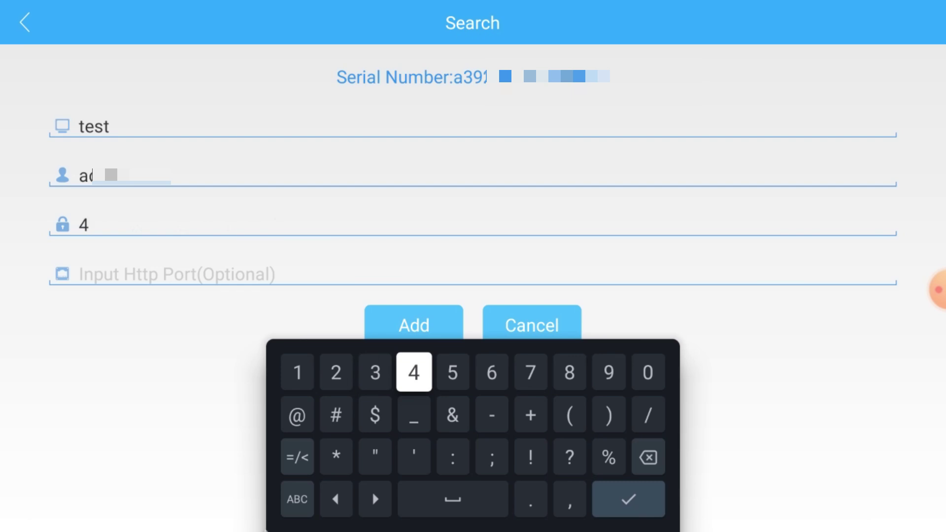
key(Return)
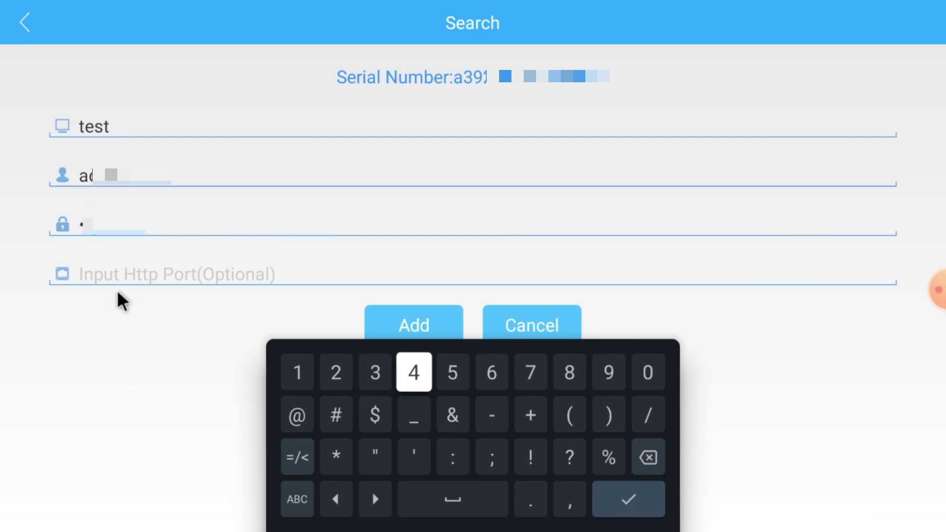
Add the camera with the optional HTTP port left blank and open the live video of its "est" channel
click(111, 266)
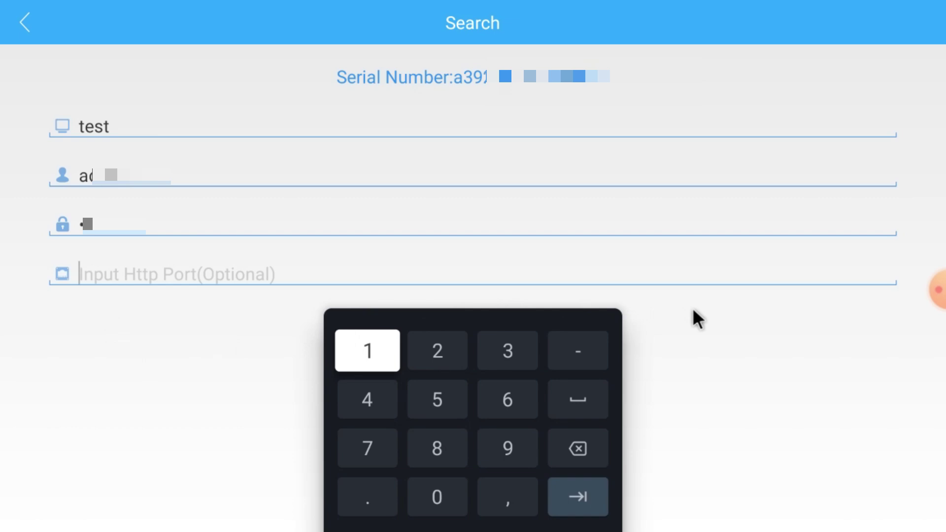
key(Escape)
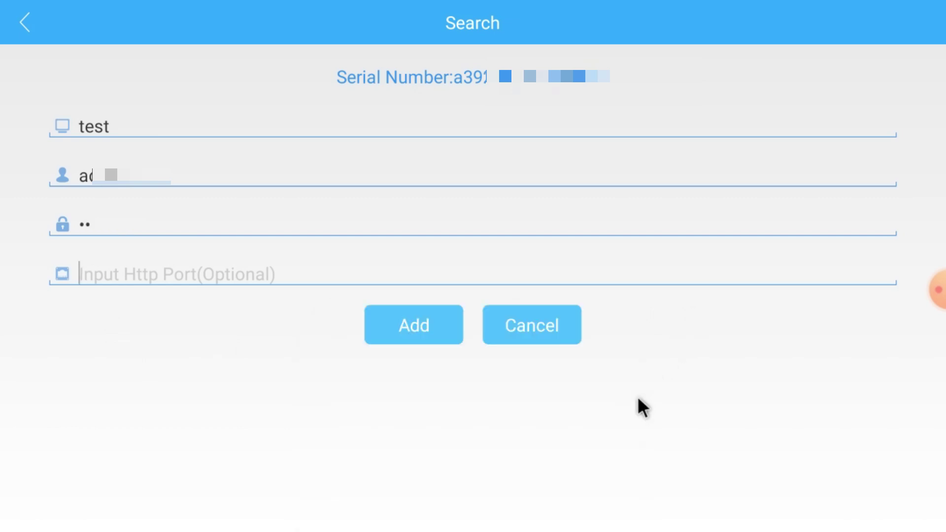
click(408, 325)
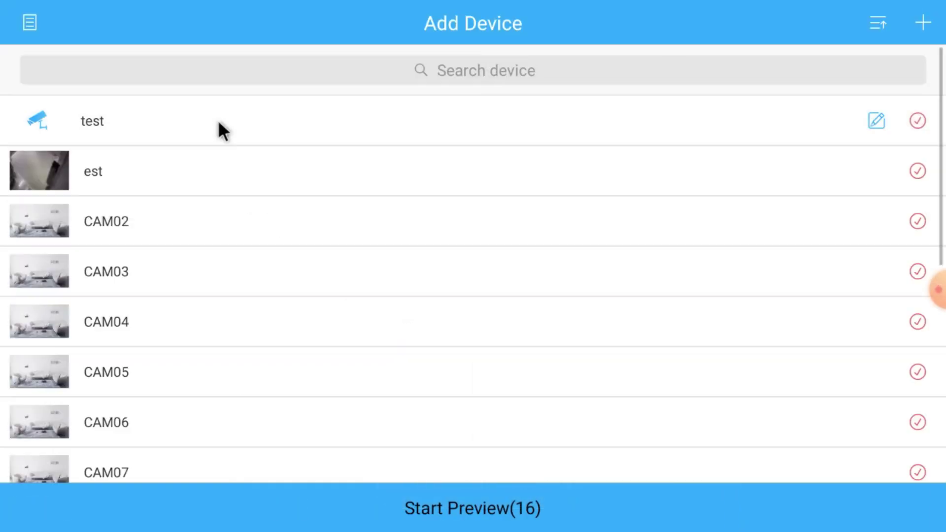
click(206, 160)
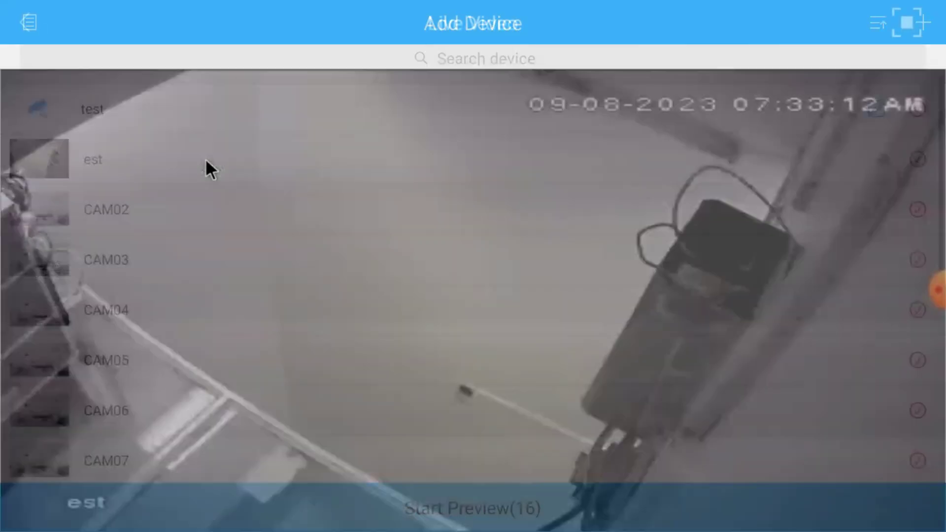